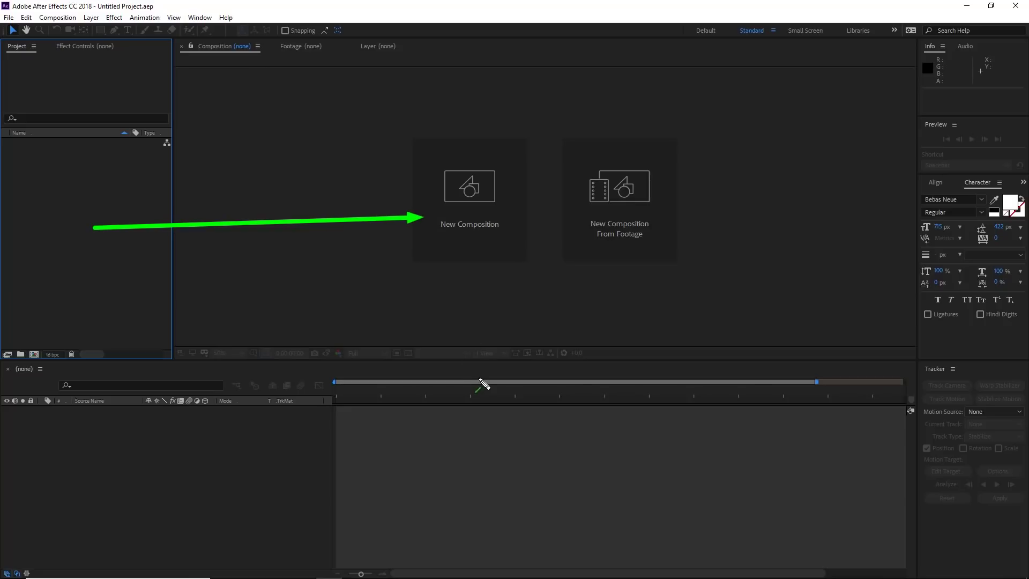
Step: Create a new 1280 × 720 composition at 23.976 fps lasting 5 seconds, keeping the name Comp 1
left_click(499, 233)
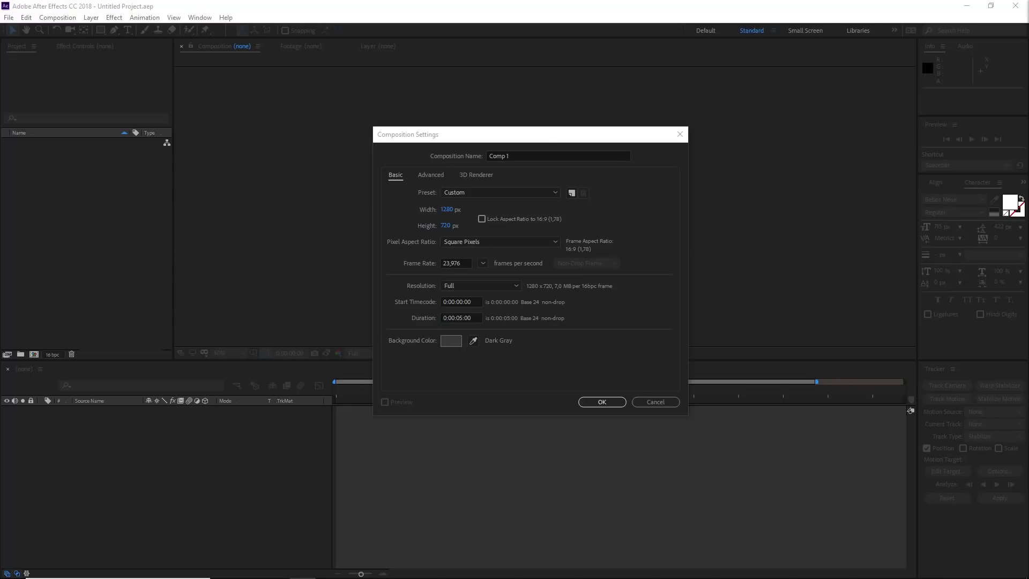
left_click(541, 137)
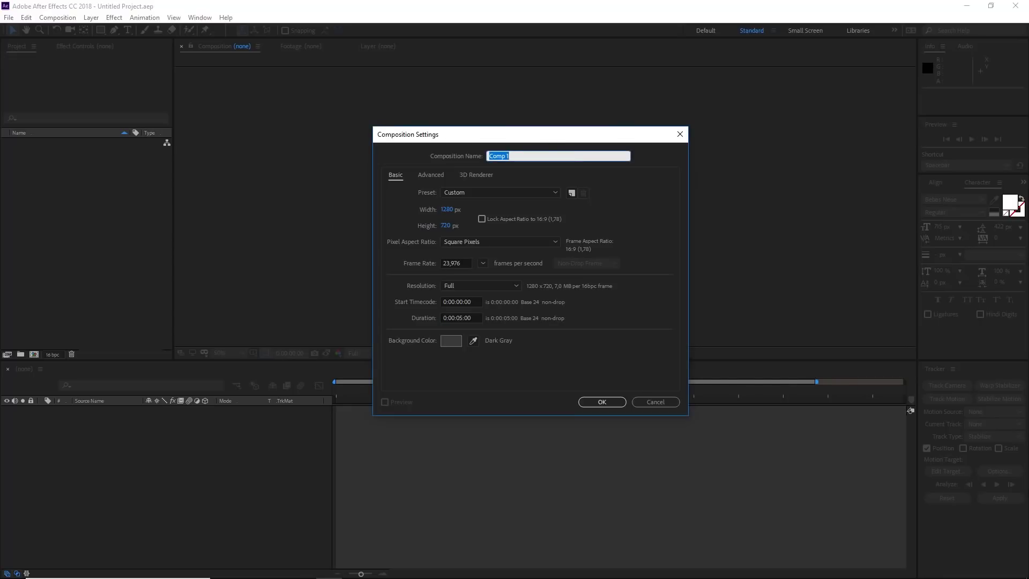
left_click(435, 142)
left_click(557, 172)
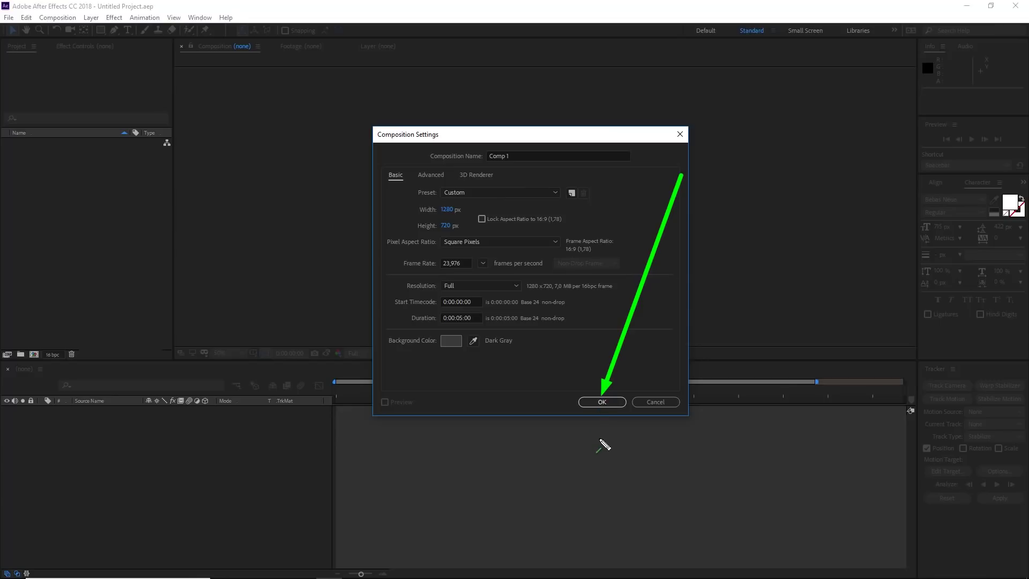
left_click(590, 401)
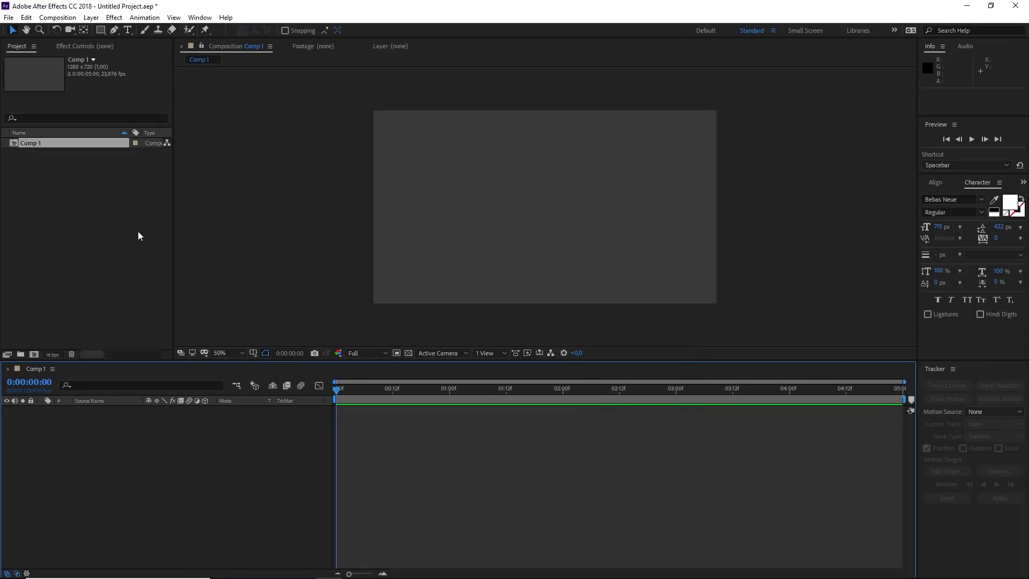
key("space")
left_click(139, 226)
left_click_drag(369, 392, 345, 395)
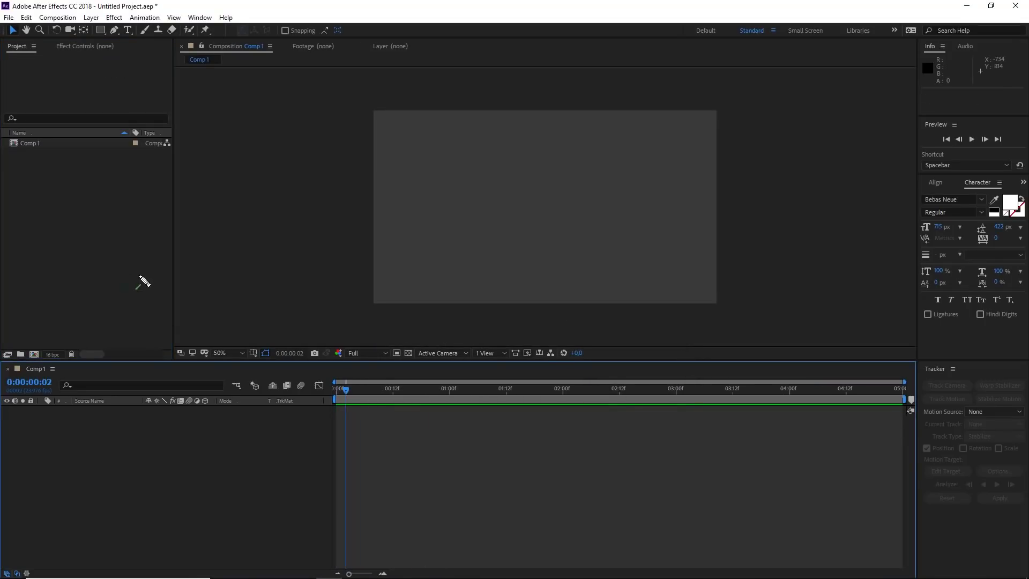
left_click(12, 143)
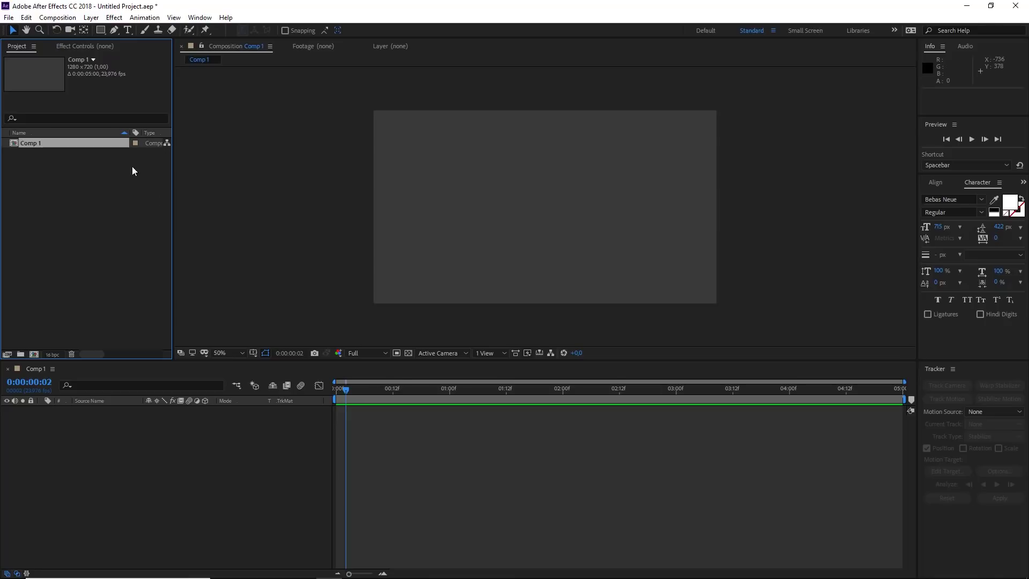
Step: Add a horizontal text layer reading "Element" to the composition
left_click_drag(94, 228, 125, 41)
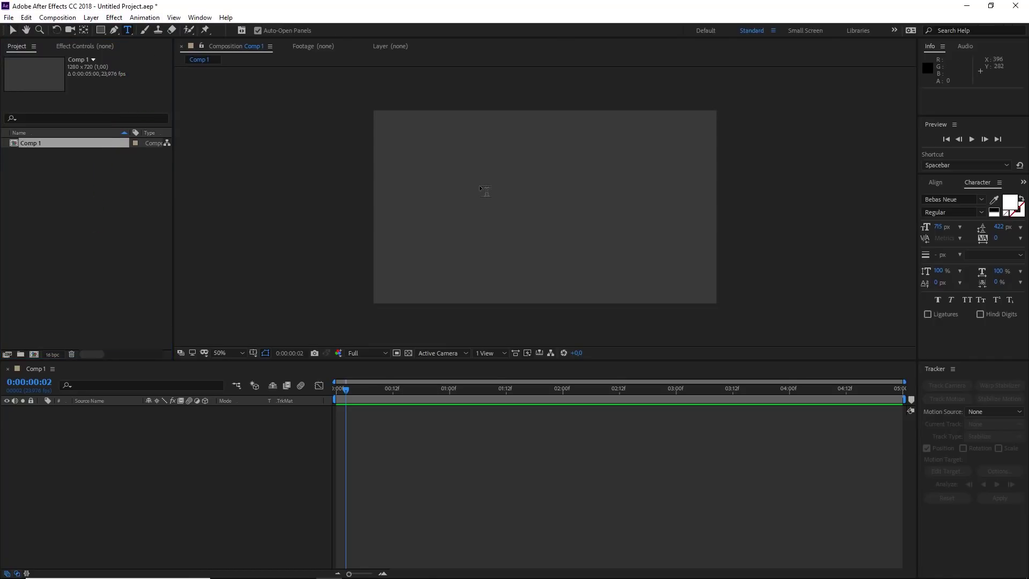
left_click(480, 188)
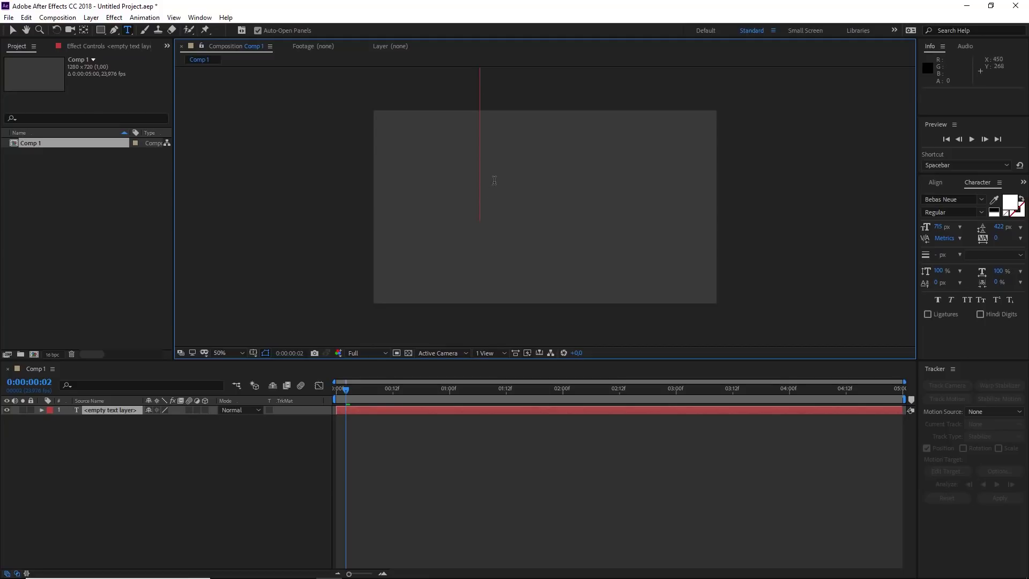
type("Element")
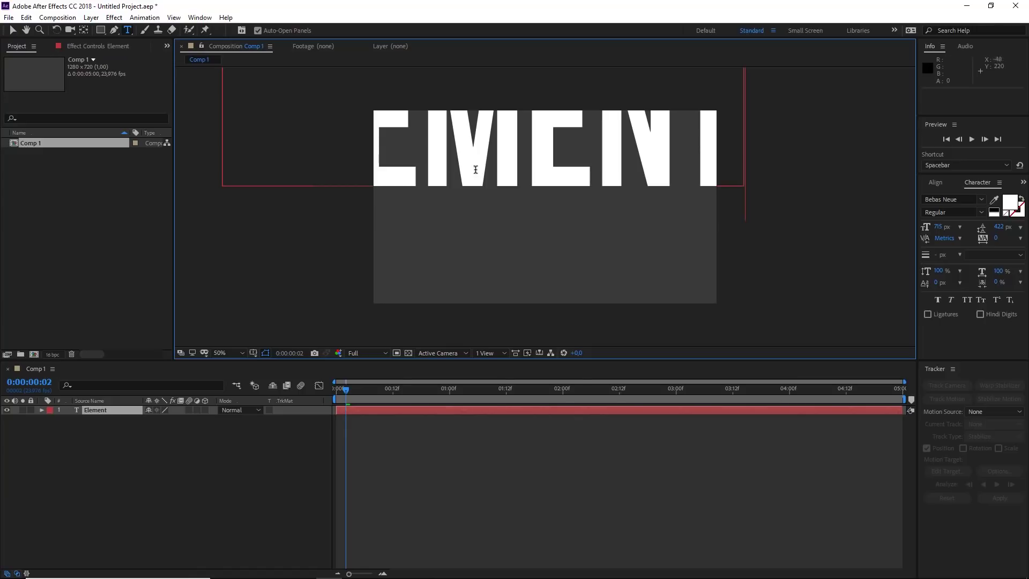
Step: Set the Element text's size to 130 px and move it to the frame's upper centre, at about 654, 152
double_click(633, 167)
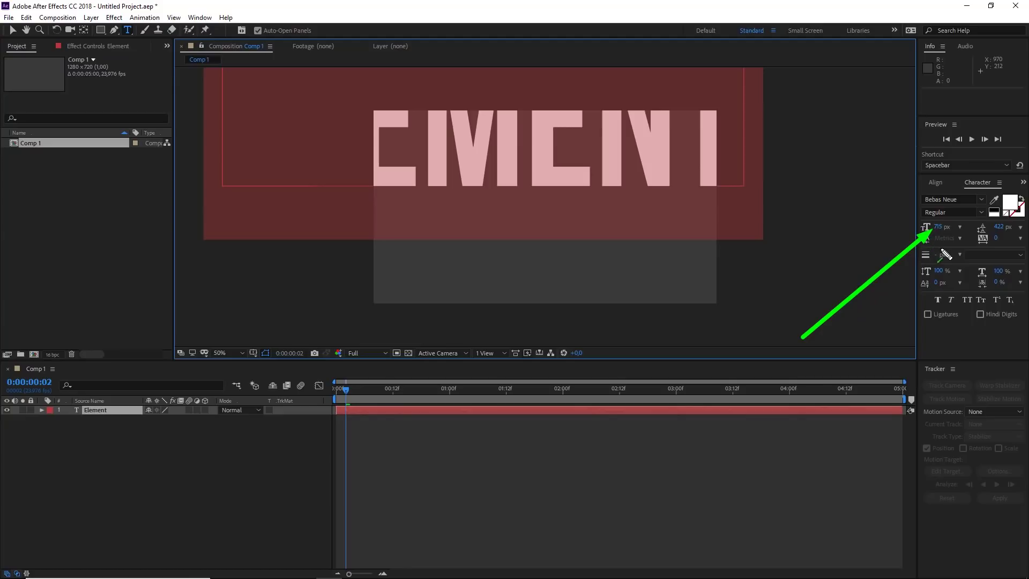
left_click_drag(939, 227, 643, 244)
left_click_drag(547, 215, 559, 213)
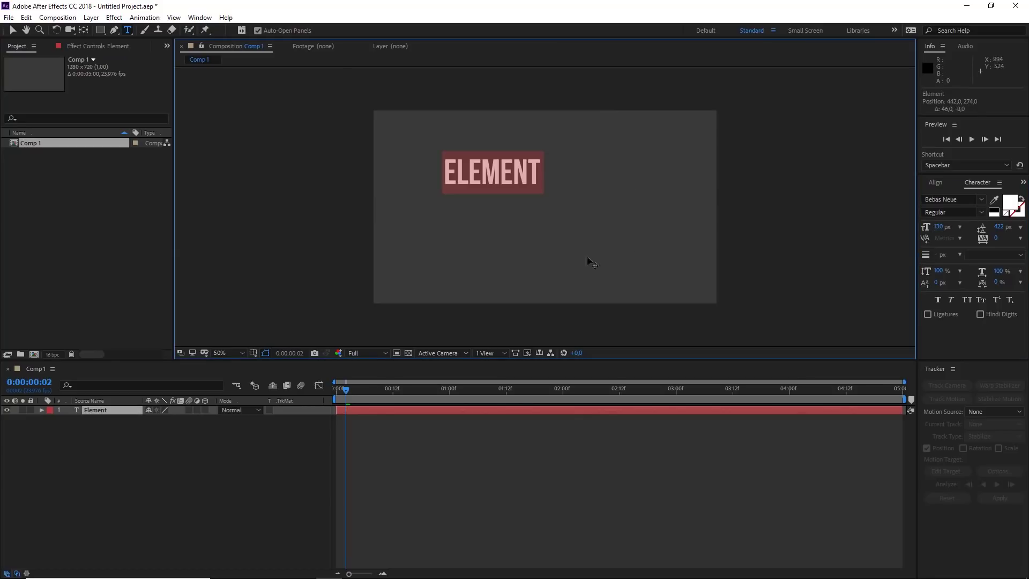
left_click_drag(582, 225, 639, 189)
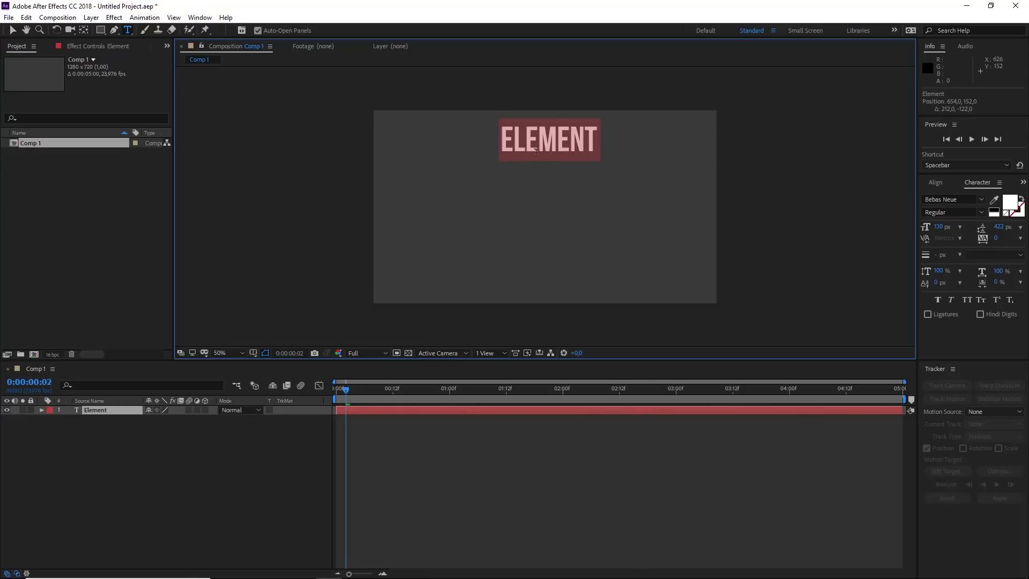
Step: Filter the fonts to Typekit and set the Element text's font to Lust Script Display
left_click(549, 140)
left_click_drag(504, 135, 603, 139)
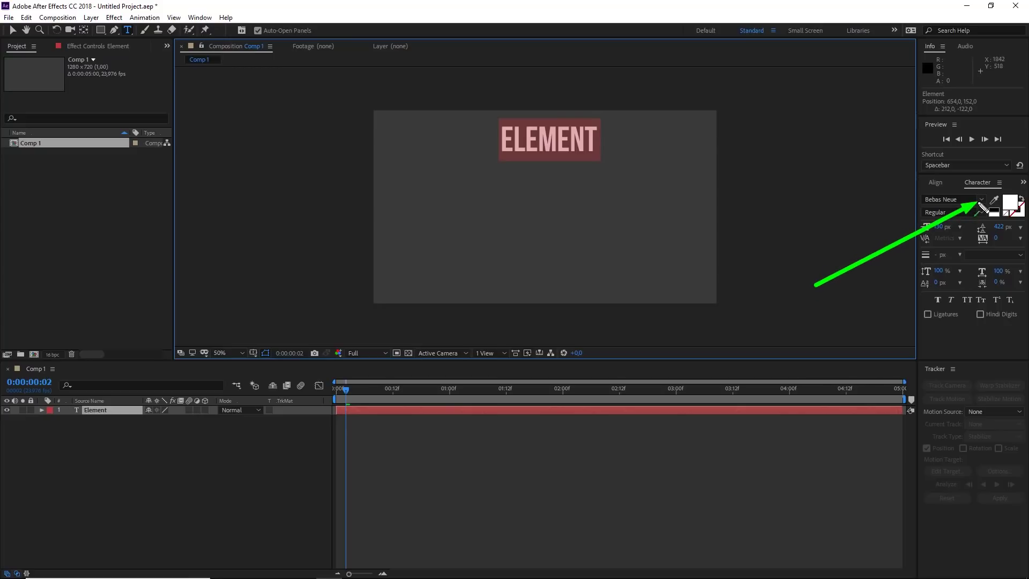
left_click(982, 201)
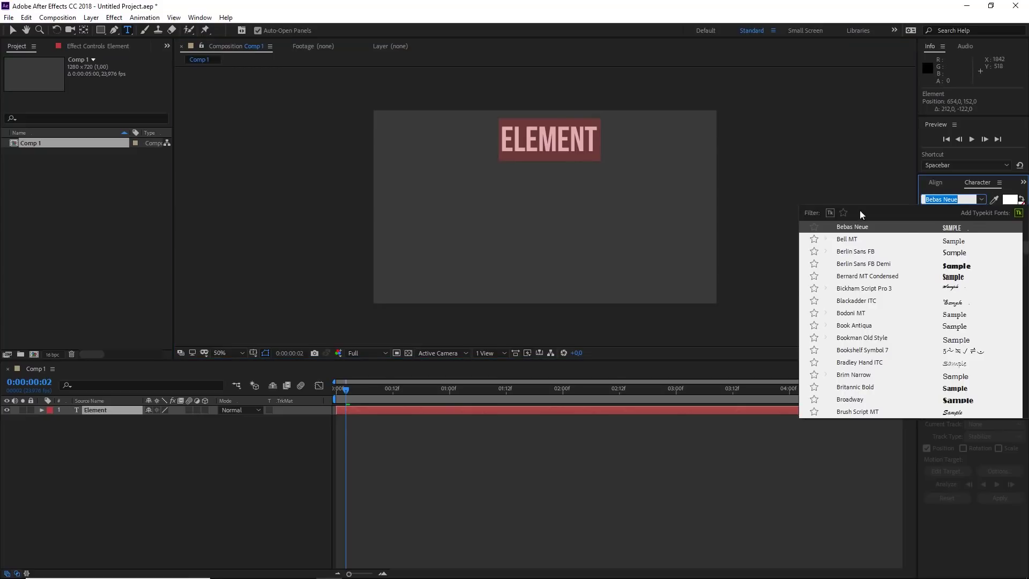
left_click(829, 212)
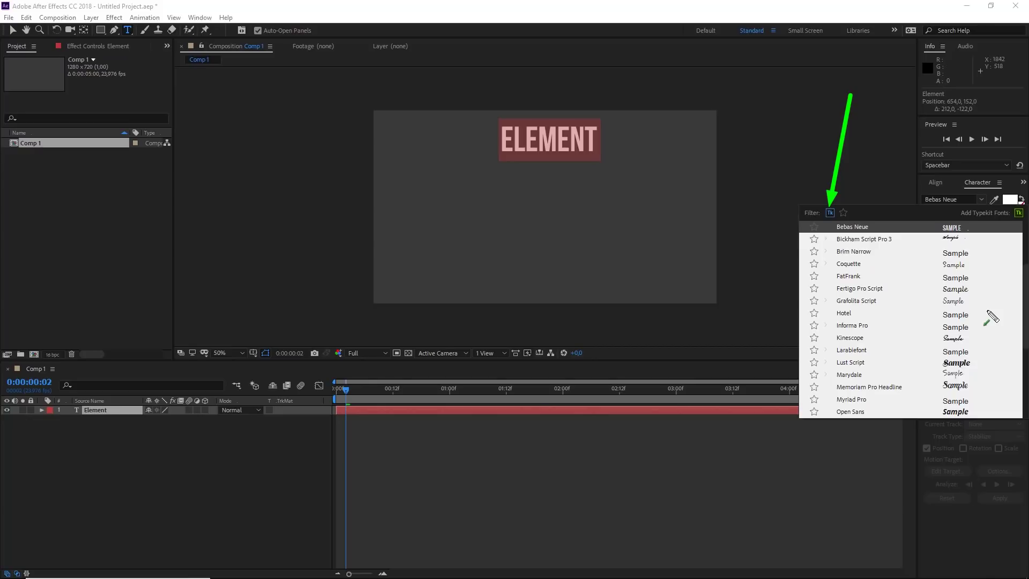
key("Escape")
left_click(982, 199)
scroll(956, 260, "down", 3)
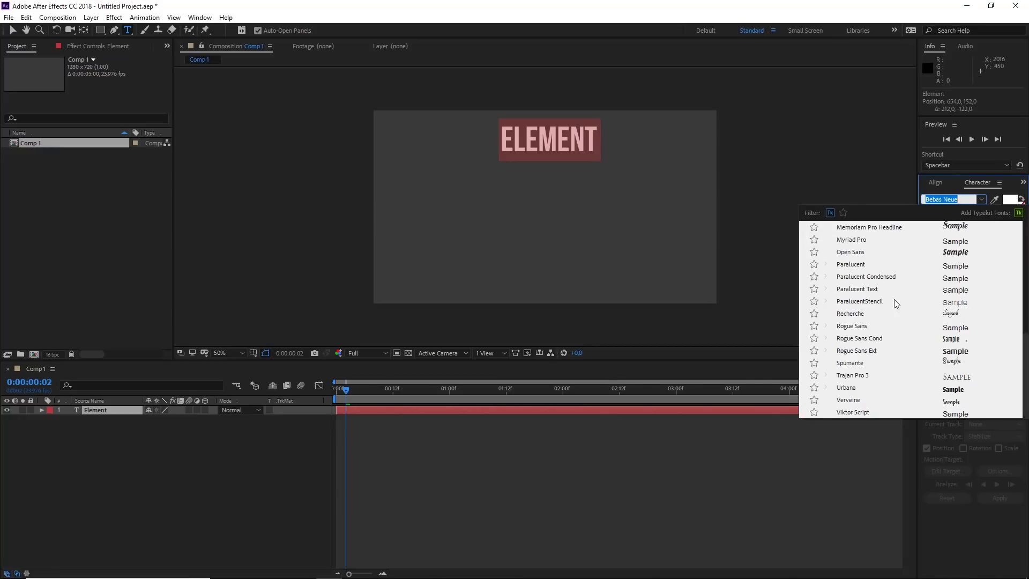
scroll(857, 343, "up", 3)
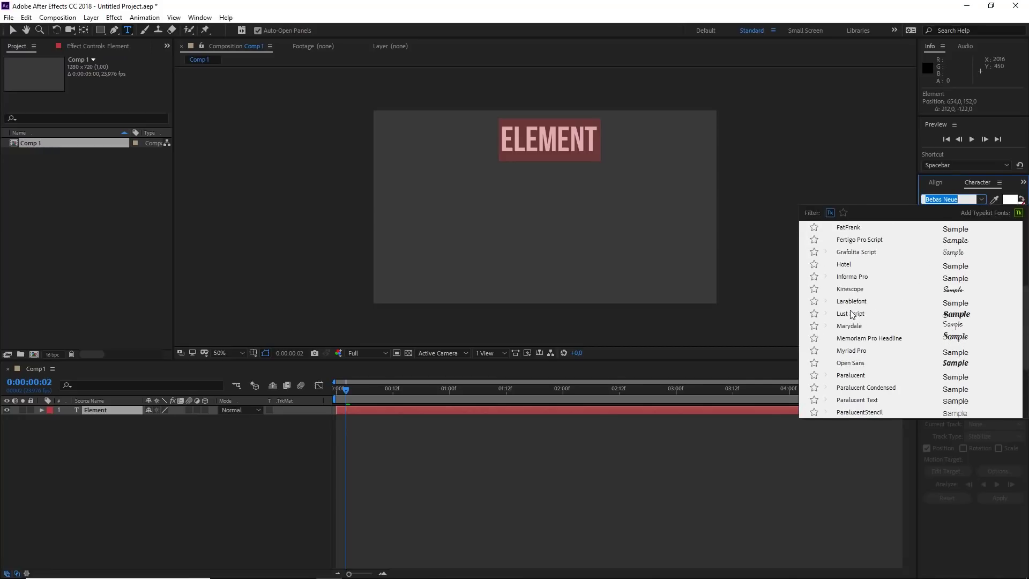
left_click(852, 313)
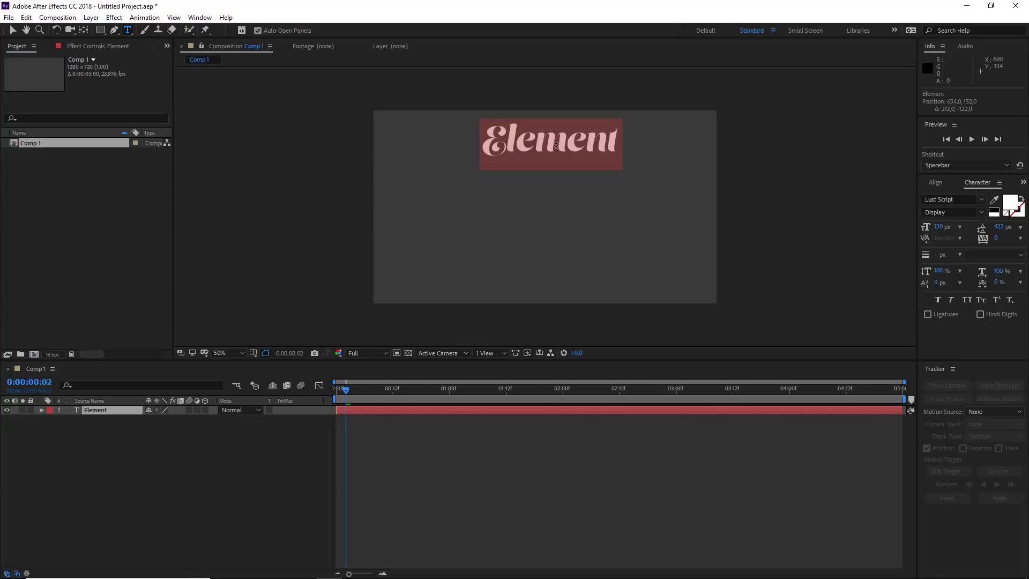
left_click(477, 451)
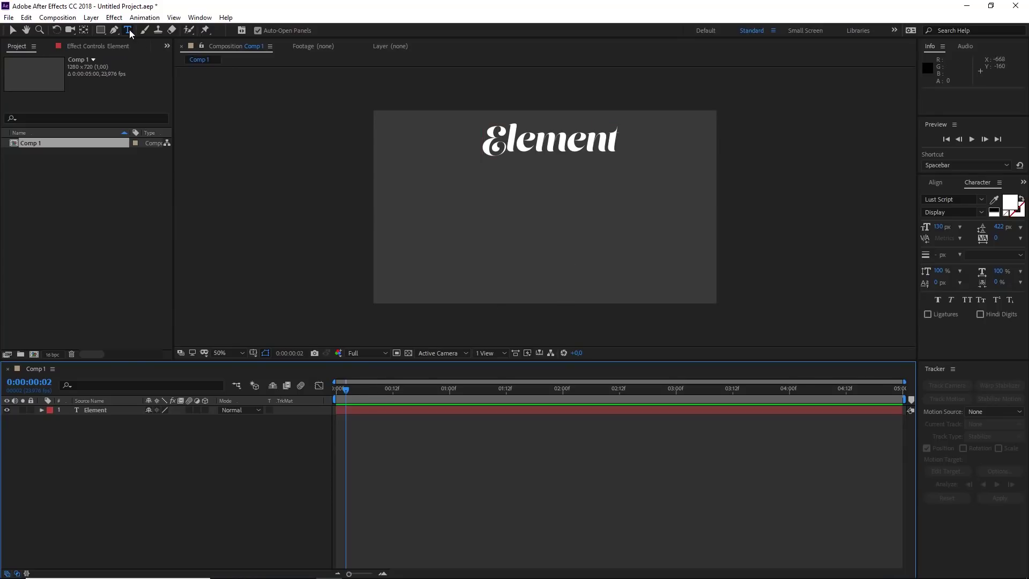
Step: Add a second text layer reading "3D" below the Element text
right_click(500, 207)
left_click(592, 363)
type("3")
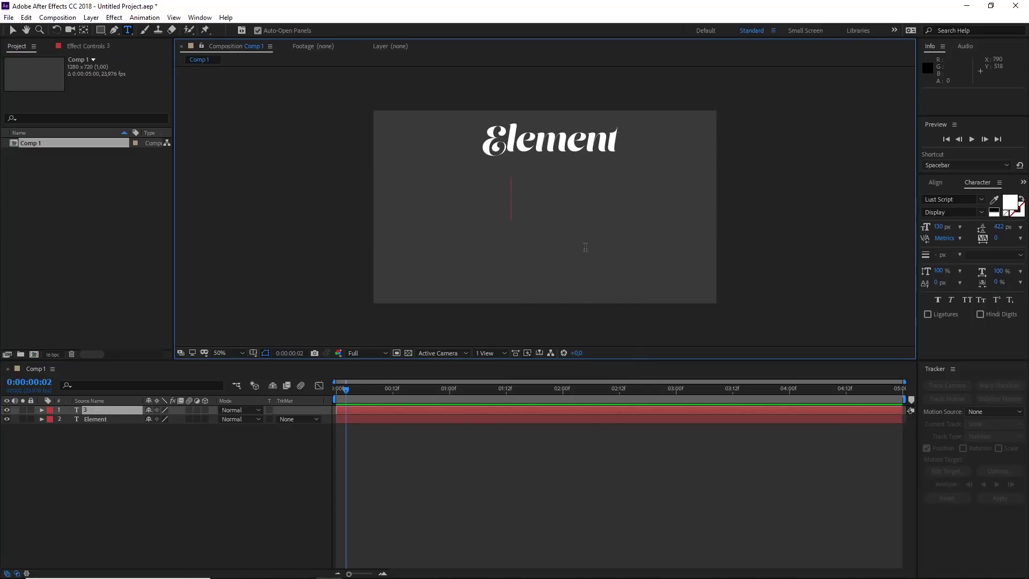
type("D")
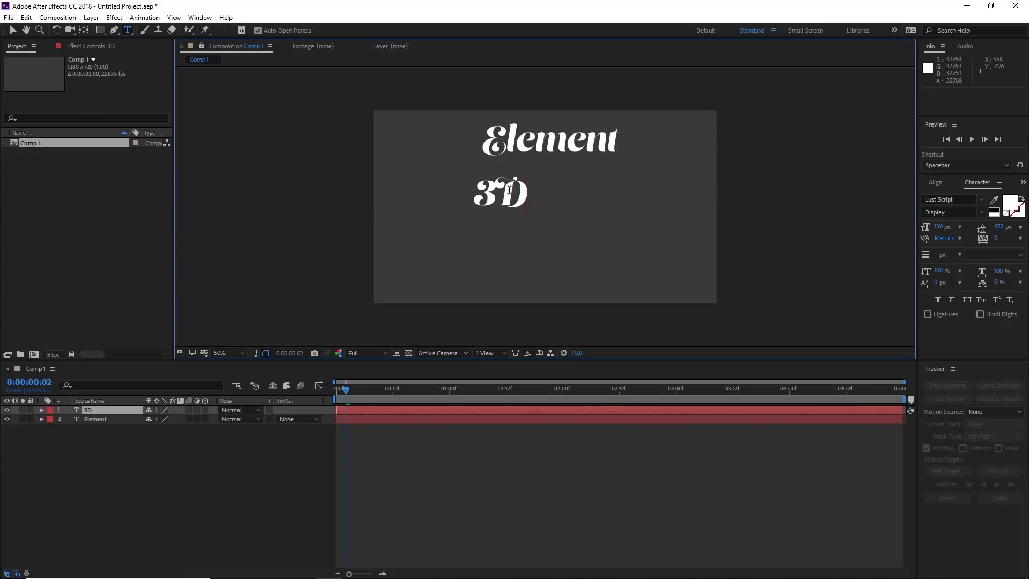
Step: Change the font of the 3D text to Bebas Neue
left_click_drag(509, 189, 471, 193)
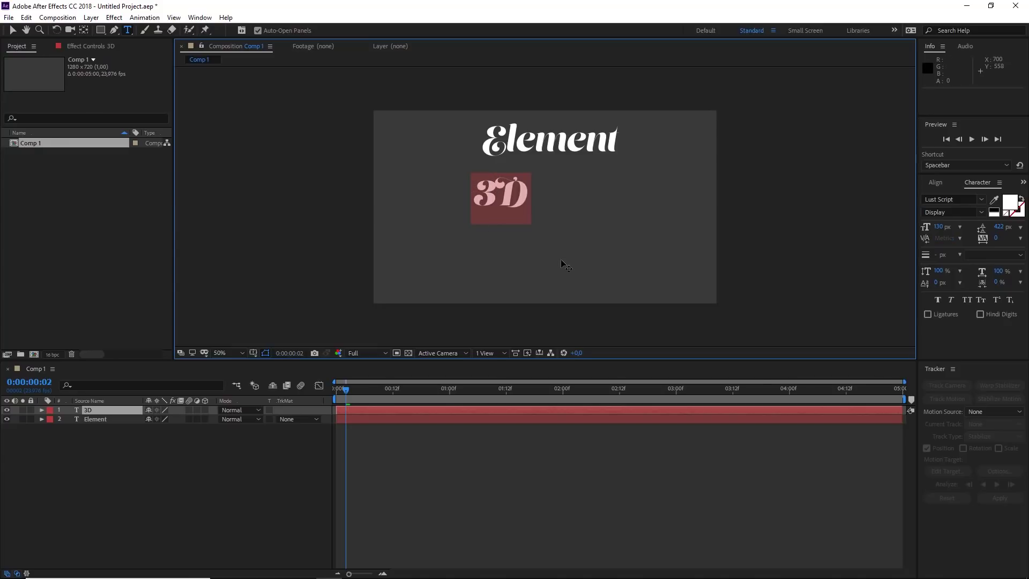
left_click(982, 199)
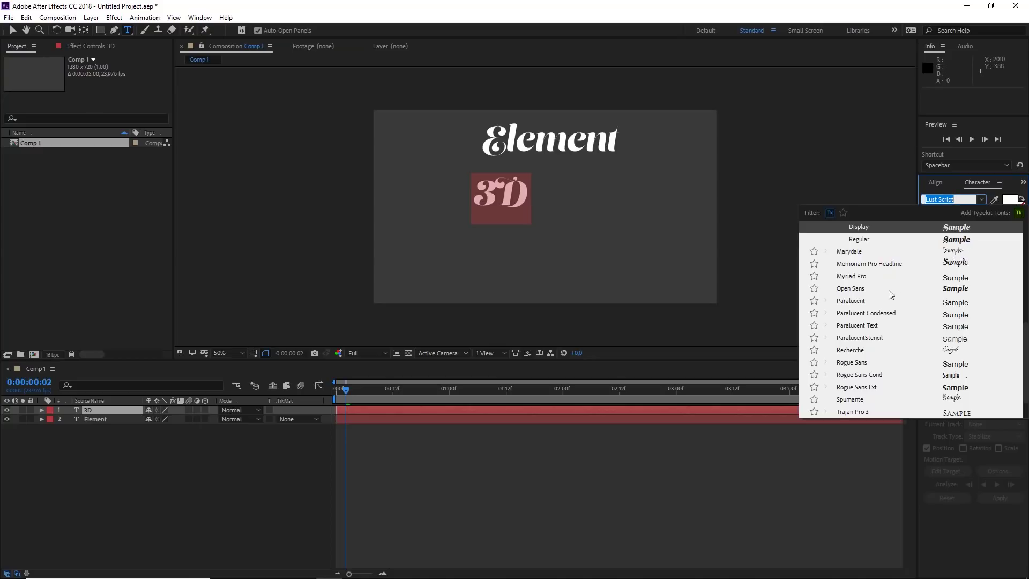
scroll(861, 338, "up", 10)
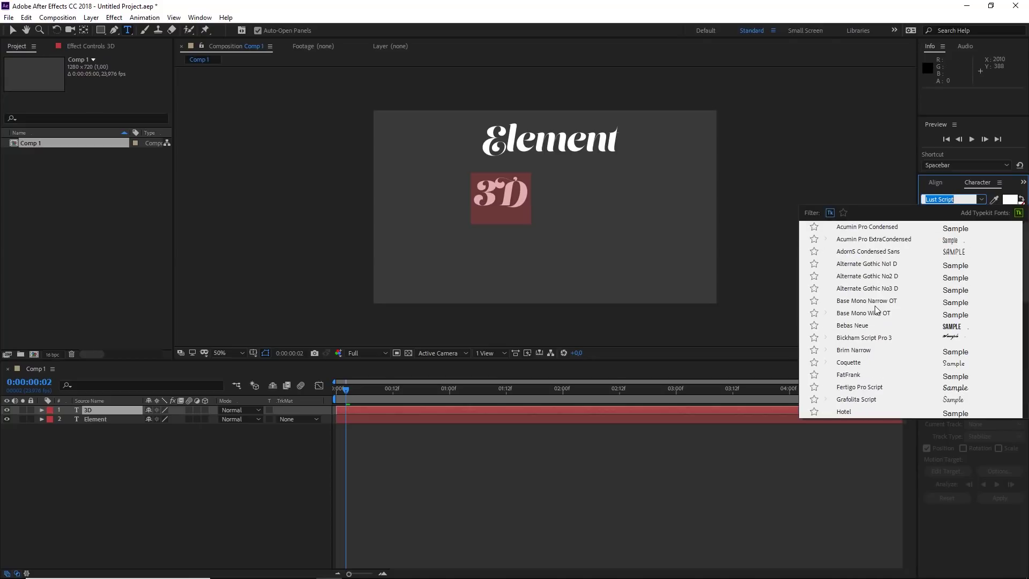
left_click(854, 327)
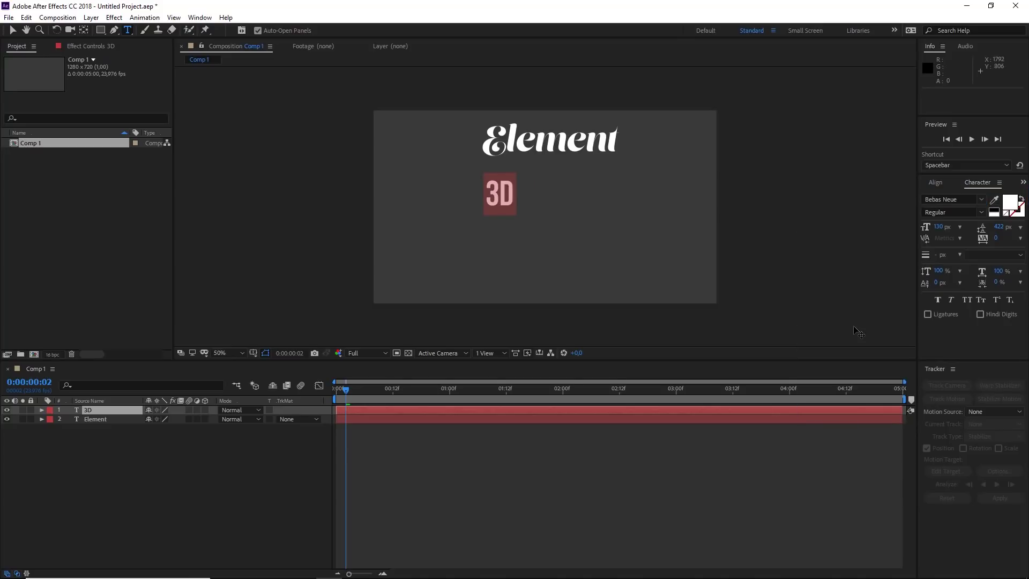
Step: Set the 3D text's size to 650 px and place it centred directly beneath the Element text
left_click_drag(939, 226, 1028, 213)
left_click_drag(646, 169, 694, 266)
left_click_drag(941, 232, 920, 233)
left_click(939, 227)
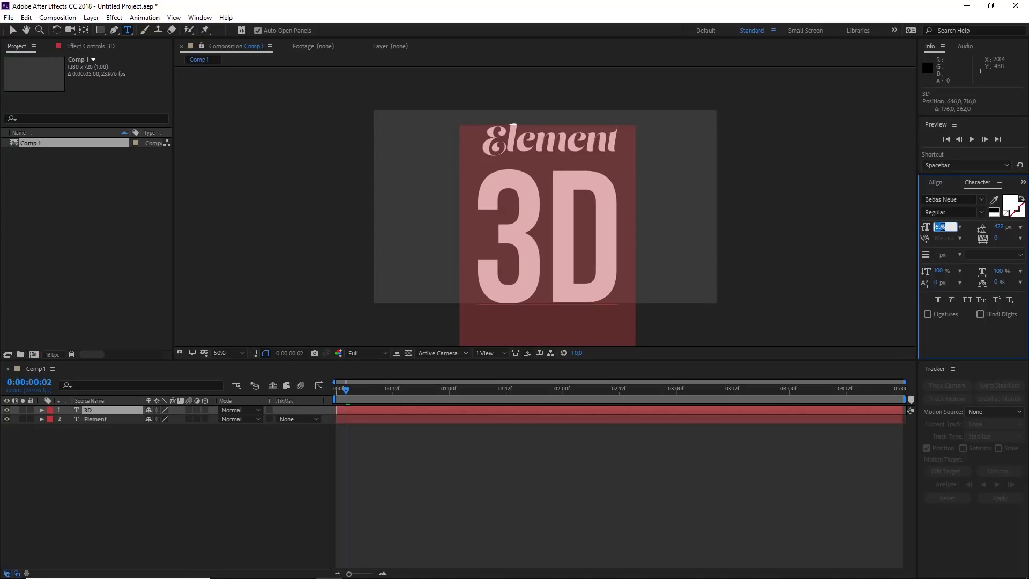
type("650")
key("Return")
left_click_drag(652, 227, 652, 212)
left_click(542, 465)
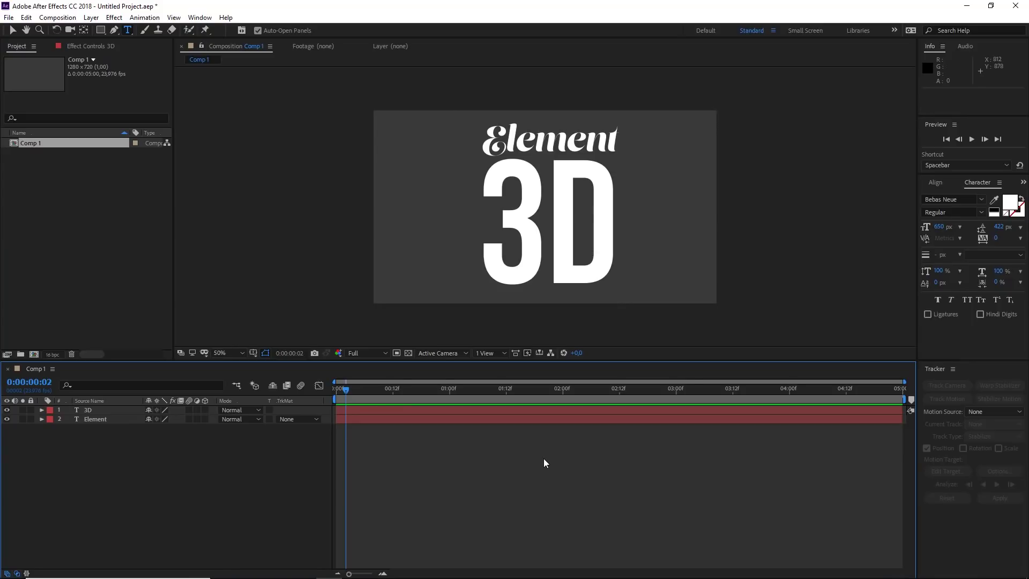
left_click(95, 276)
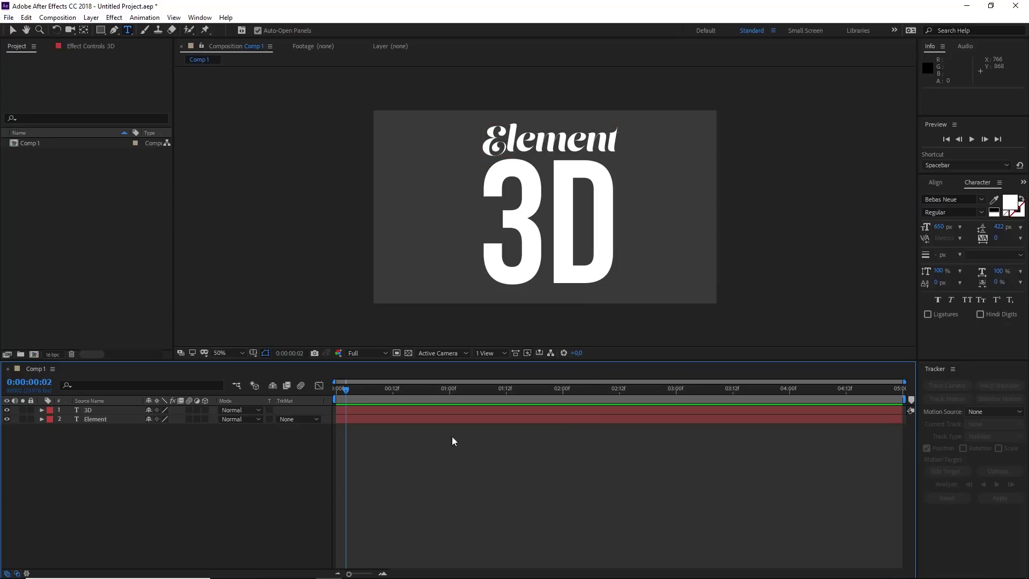
left_click_drag(93, 521, 94, 429)
left_click_drag(303, 201, 470, 145)
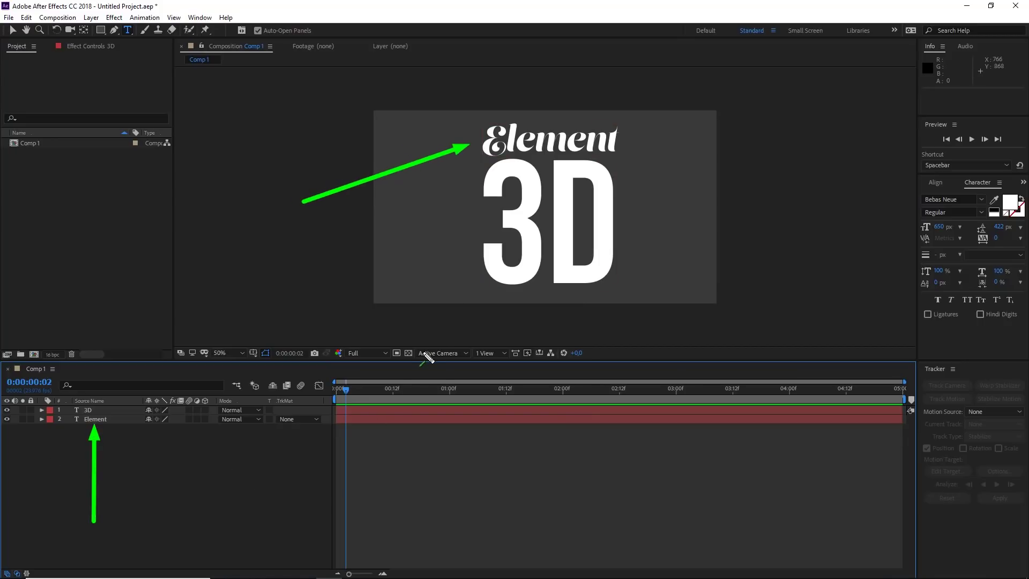
left_click_drag(205, 302, 102, 409)
left_click_drag(854, 152, 624, 213)
key("Escape")
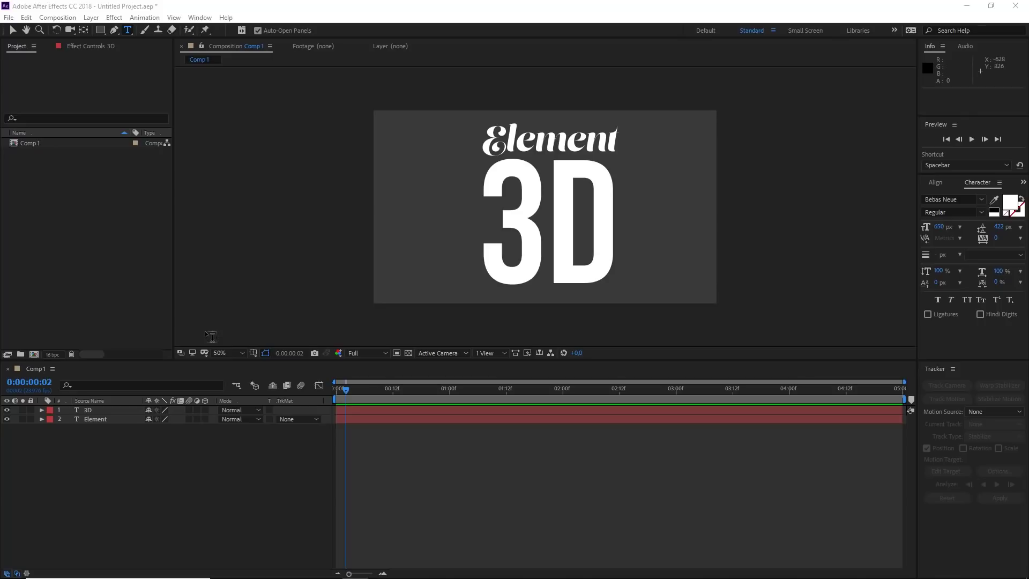
key("ctrl+2")
left_click_drag(199, 255, 193, 262)
left_click_drag(232, 204, 101, 408)
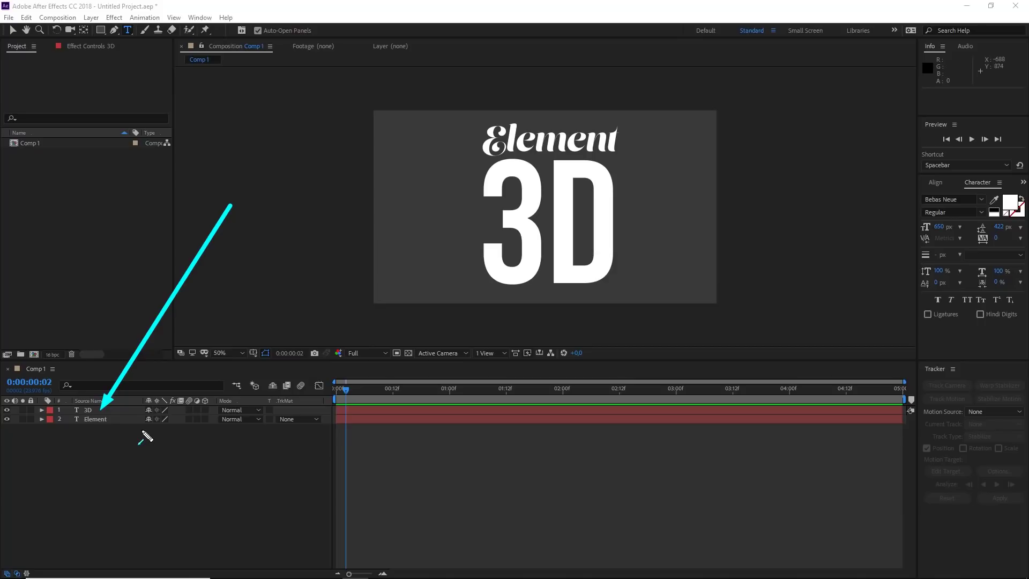
left_click_drag(79, 245, 126, 47)
key("Escape")
left_click_drag(556, 211, 497, 214)
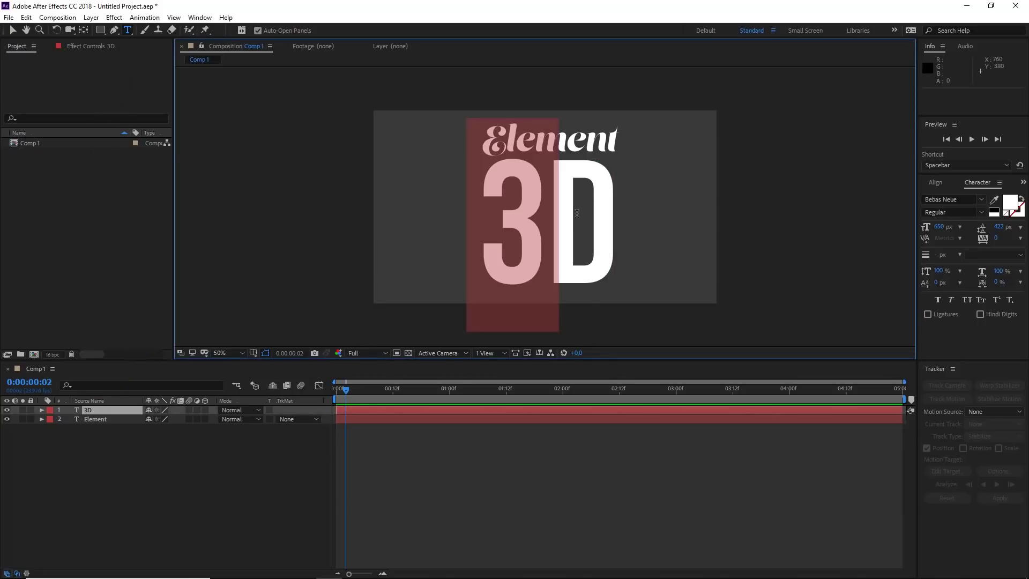
type("ghdfgh")
key("ctrl+z")
left_click_drag(482, 220, 768, 235)
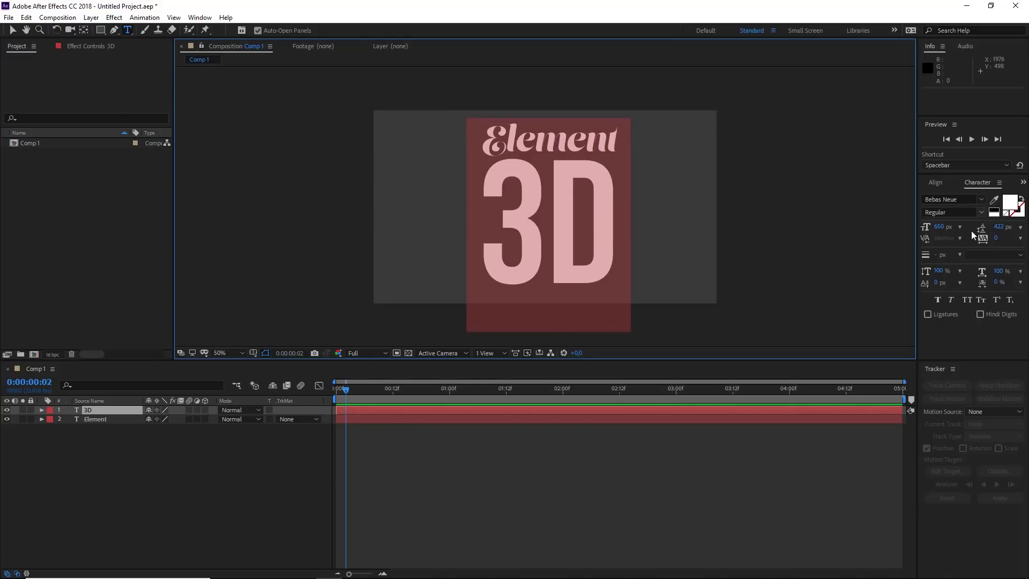
left_click(237, 484)
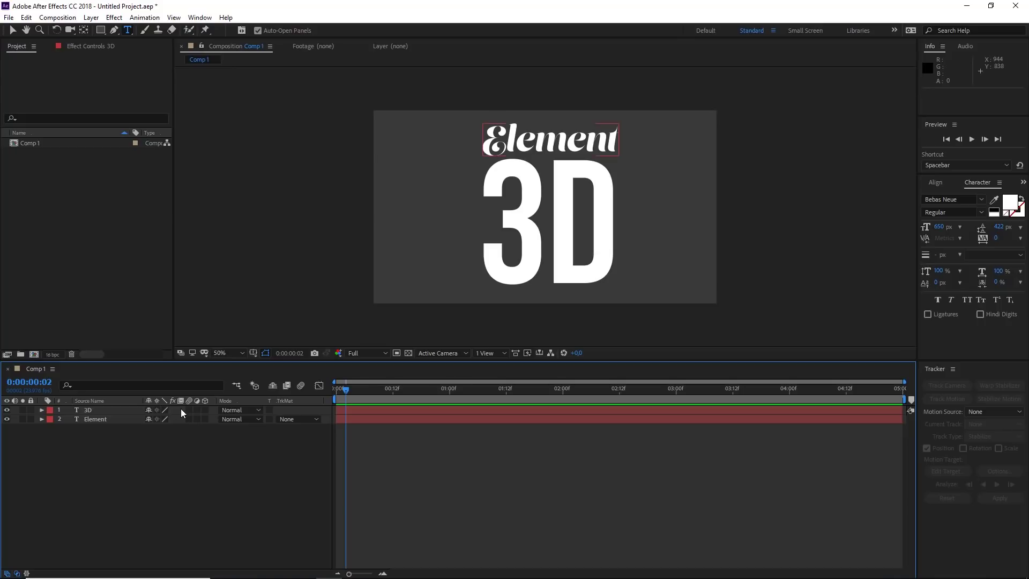
Step: Select the 3D text layer in Comp 1
left_click(94, 410)
left_click(153, 428)
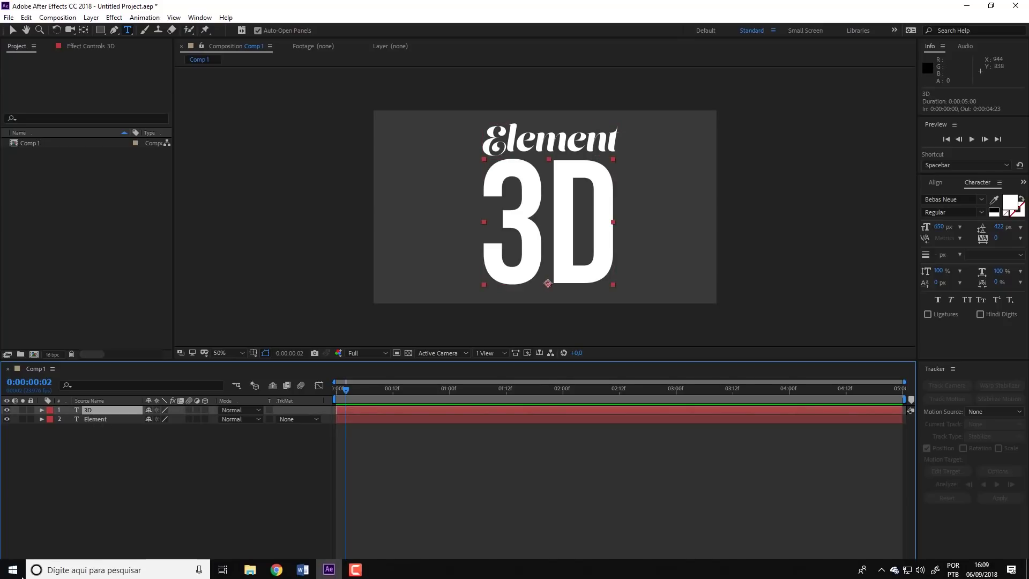
left_click(18, 573)
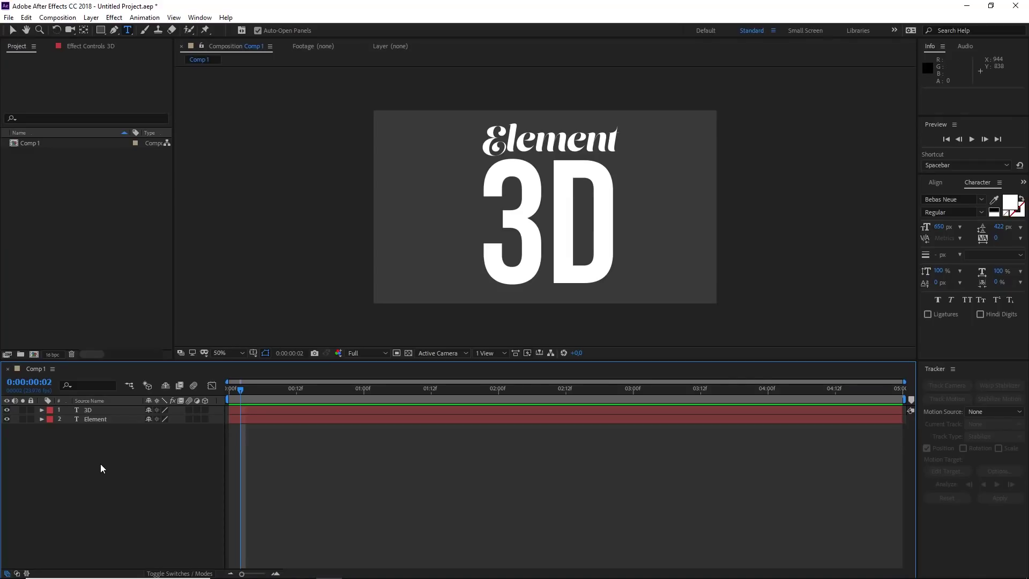
left_click(303, 567)
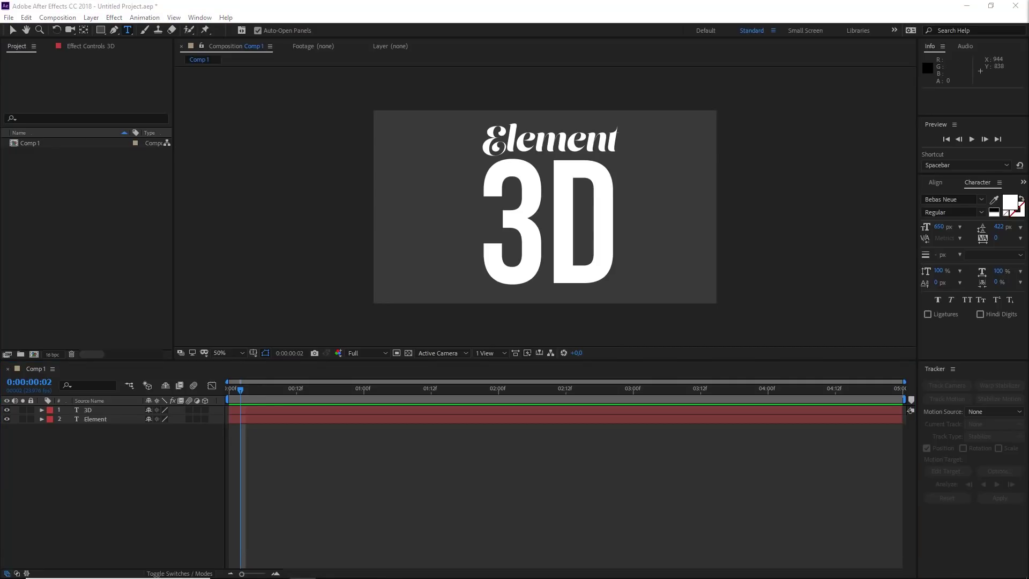
left_click(236, 464)
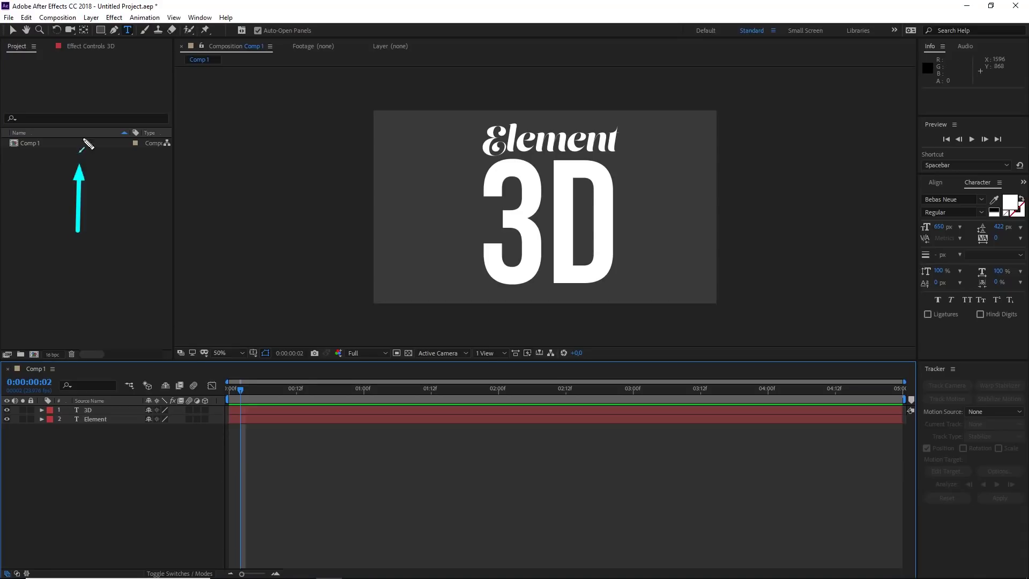
Step: Start a new solid layer in Comp 1
left_click(91, 17)
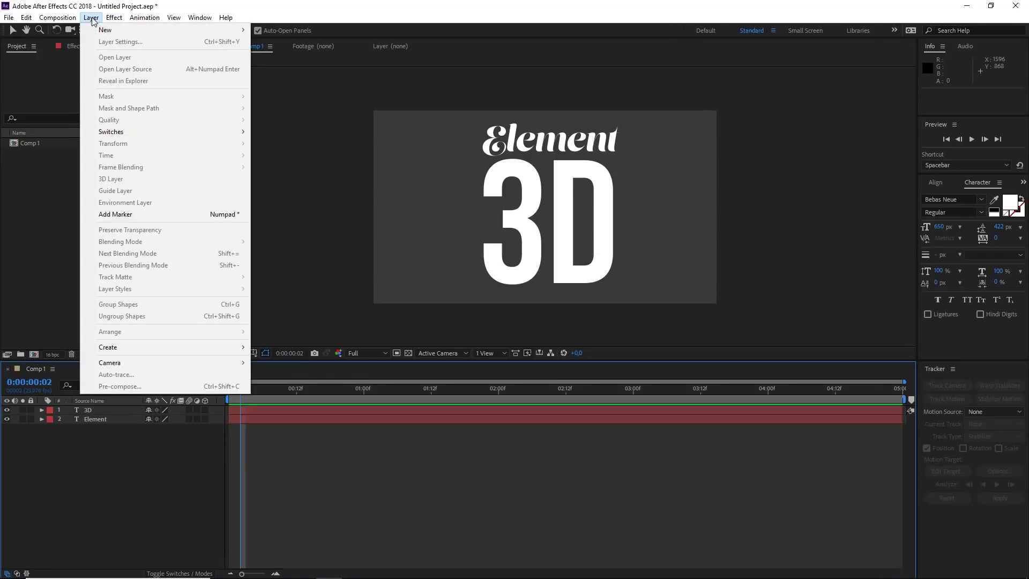
mouse_move(113, 34)
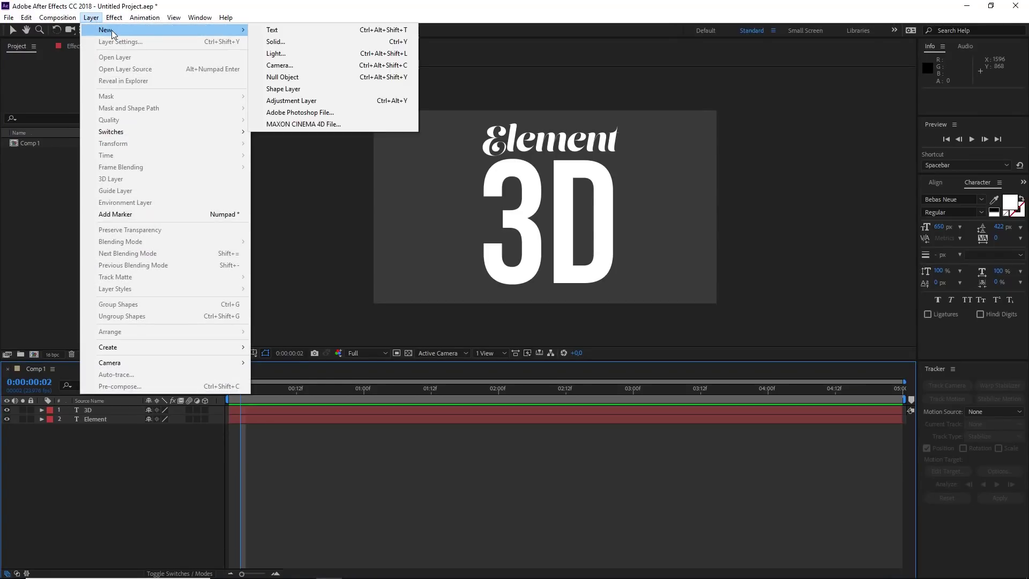
left_click(296, 44)
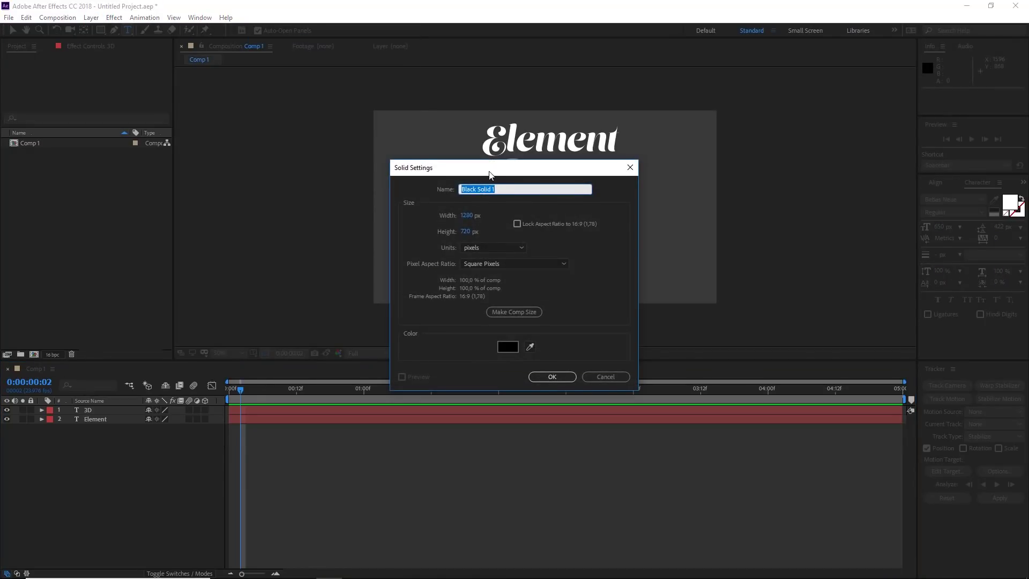
left_click_drag(484, 174, 490, 170)
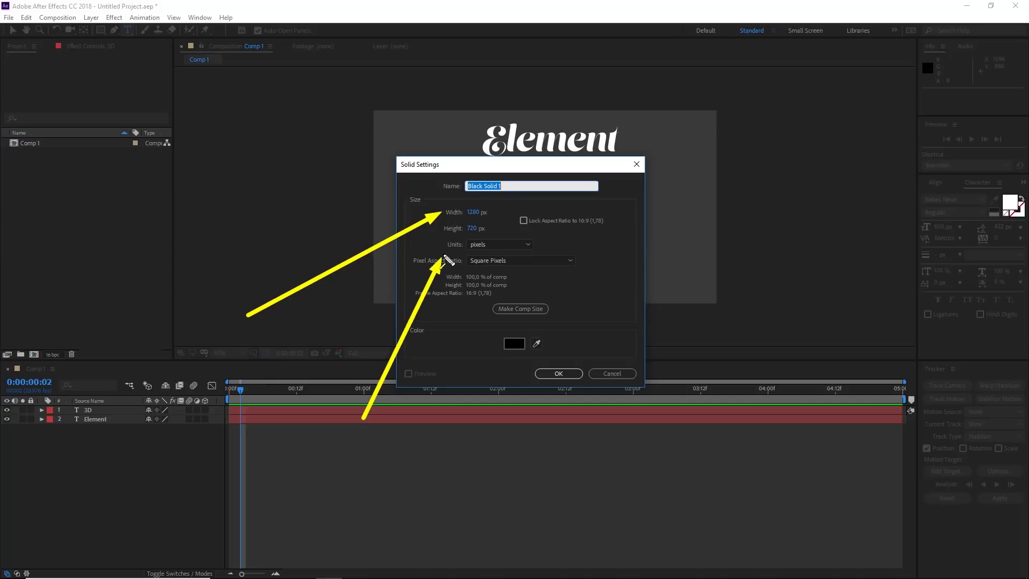
key("r")
key("ctrl+z")
key("ctrl+z")
mouse_move(372, 110)
left_mouse_down()
mouse_move(390, 130)
mouse_move(715, 301)
left_mouse_up()
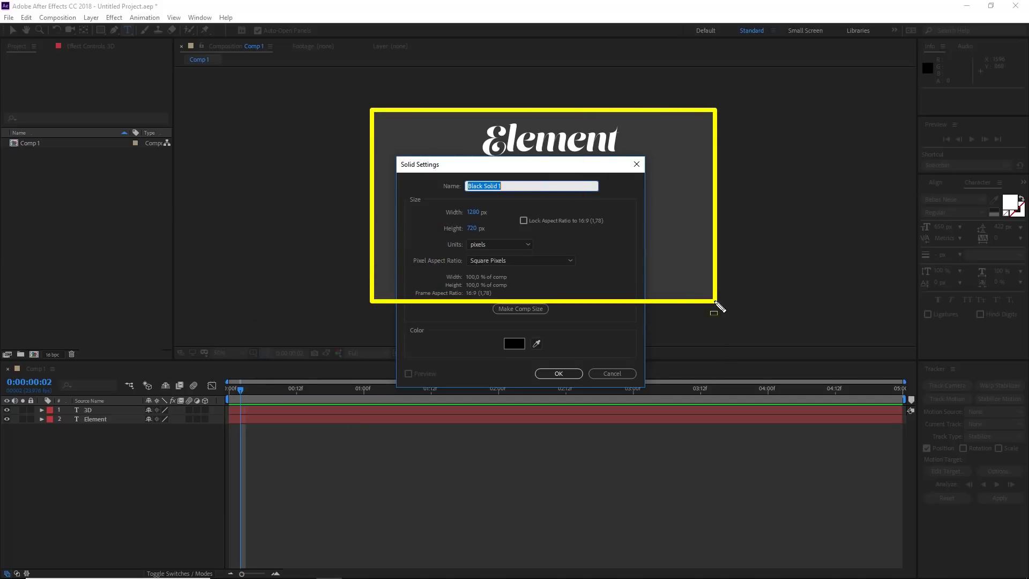
key("ctrl+z")
key("a")
mouse_move(672, 182)
left_mouse_down()
mouse_move(528, 300)
mouse_move(546, 310)
mouse_move(519, 351)
mouse_move(540, 310)
left_mouse_up()
key("Escape")
Step: Match the black solid's size to the composition and create the layer
left_click(510, 310)
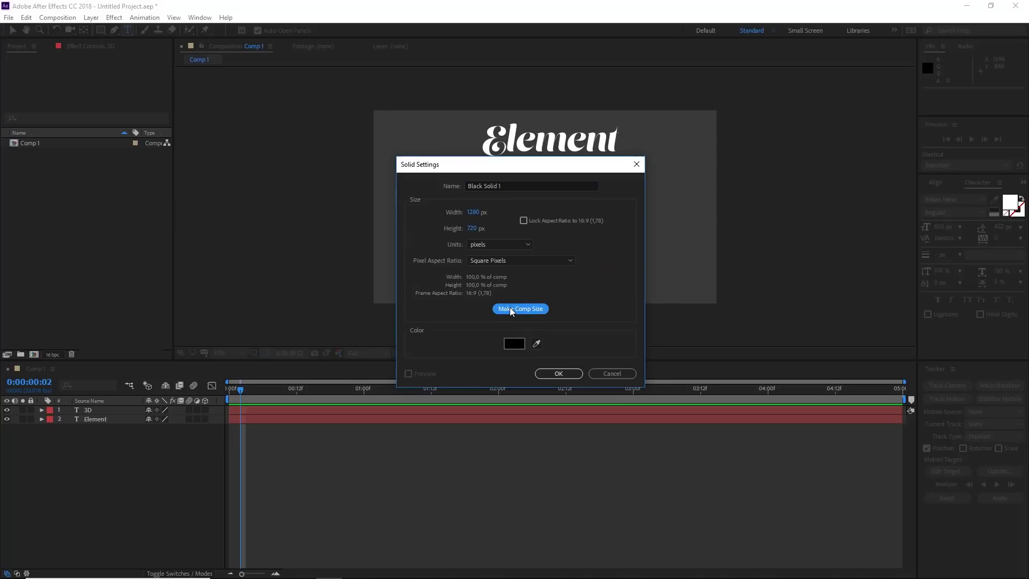
left_click(557, 375)
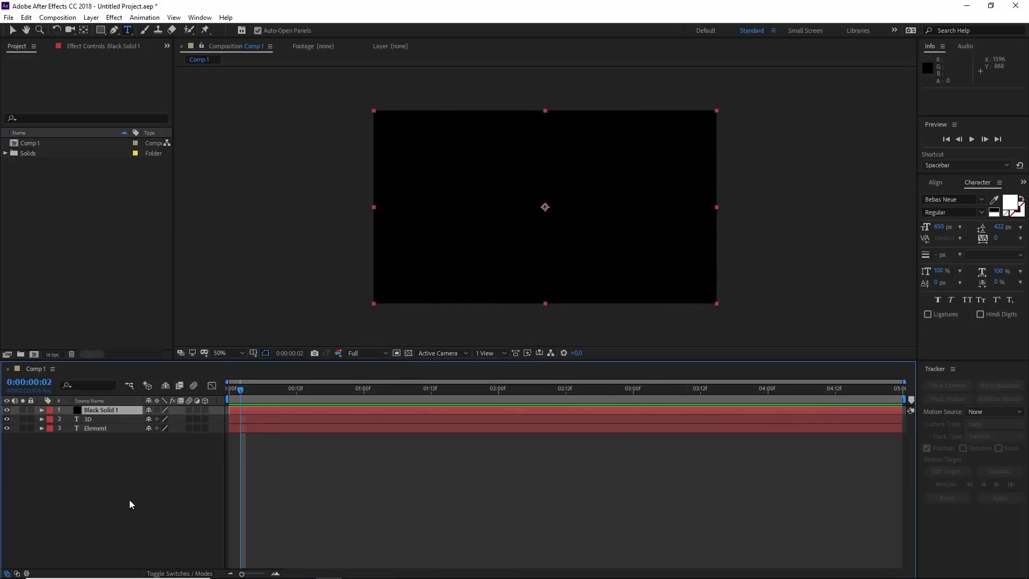
mouse_move(268, 217)
left_mouse_down()
mouse_move(80, 418)
mouse_move(127, 406)
left_mouse_up()
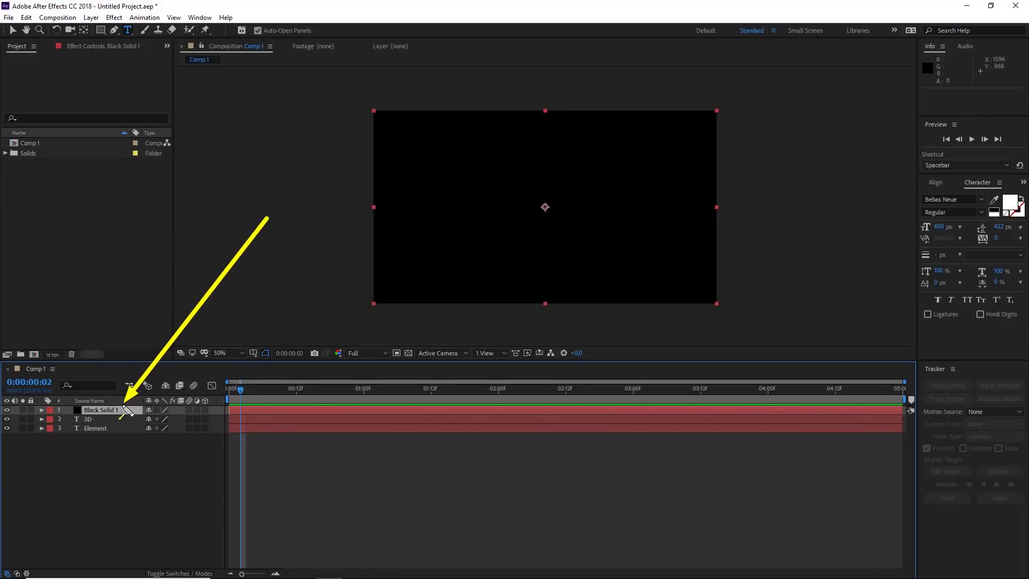
left_click_drag(244, 280, 465, 179)
mouse_move(850, 125)
left_mouse_down()
mouse_move(585, 171)
mouse_move(565, 161)
mouse_move(566, 217)
left_mouse_up()
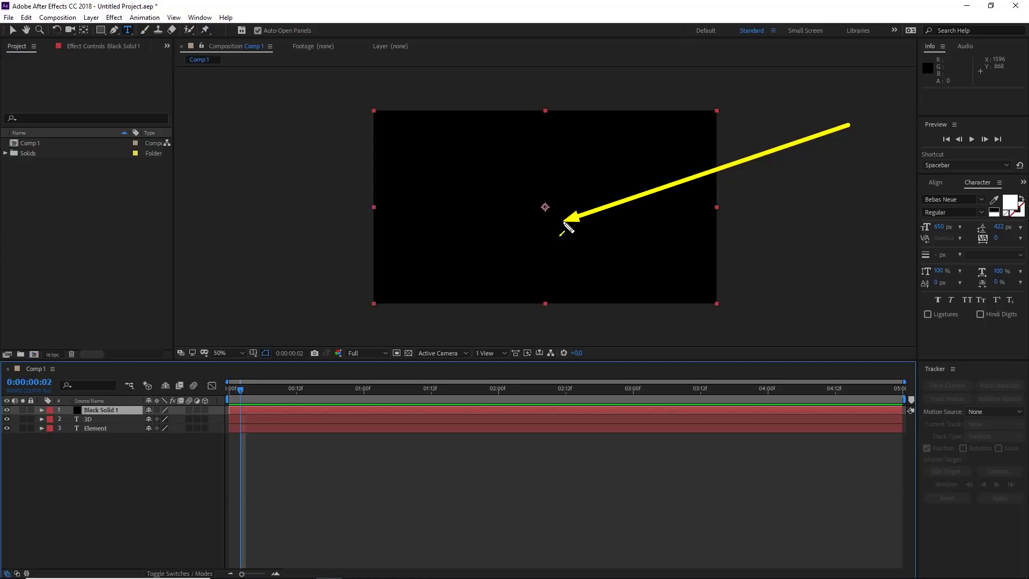
key("e")
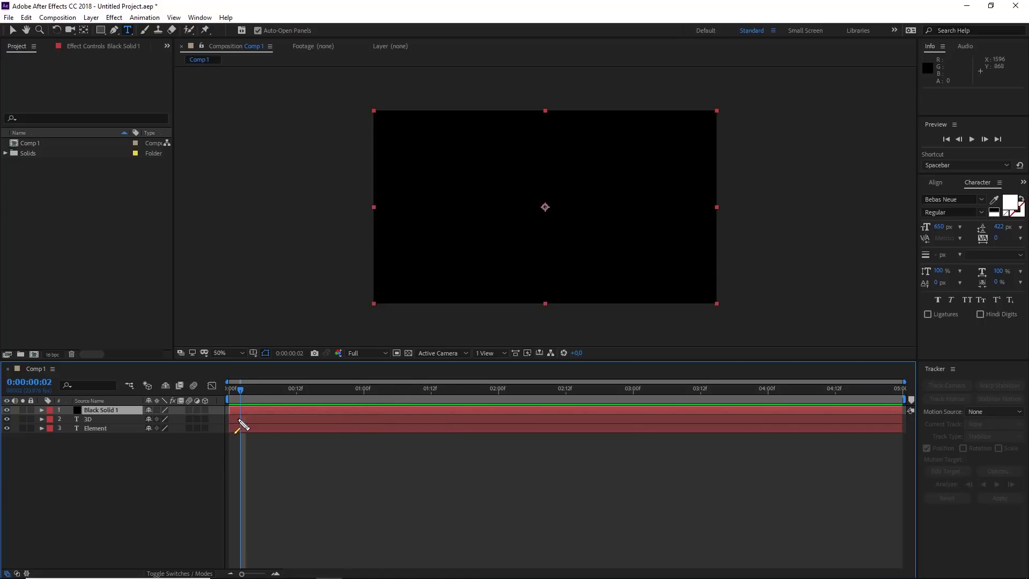
left_click_drag(268, 162, 101, 410)
left_click_drag(95, 306, 115, 25)
Step: Apply the Video Copilot Element effect to the black solid and expand its Custom Text and Masks settings
left_click(113, 21)
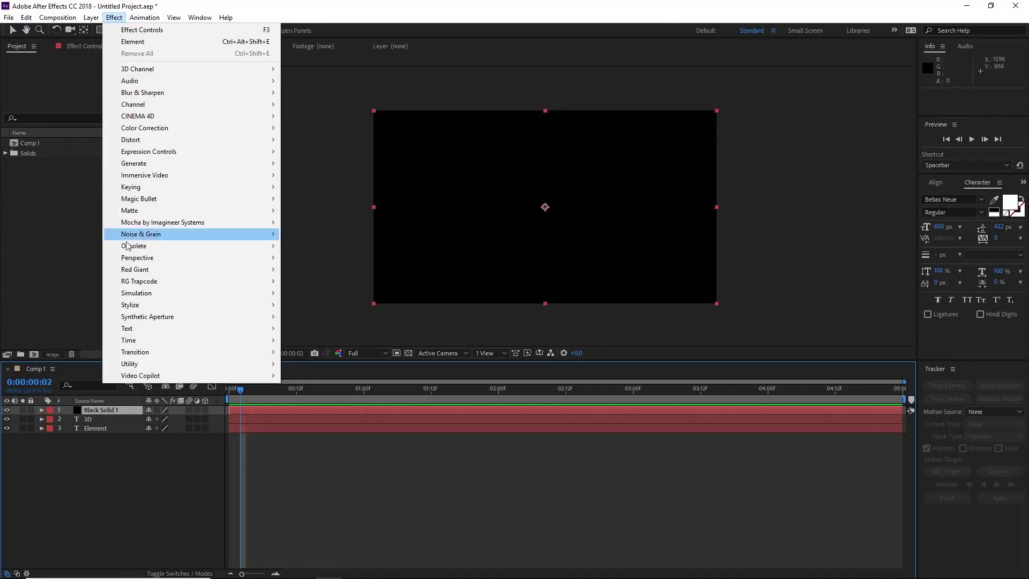
mouse_move(144, 374)
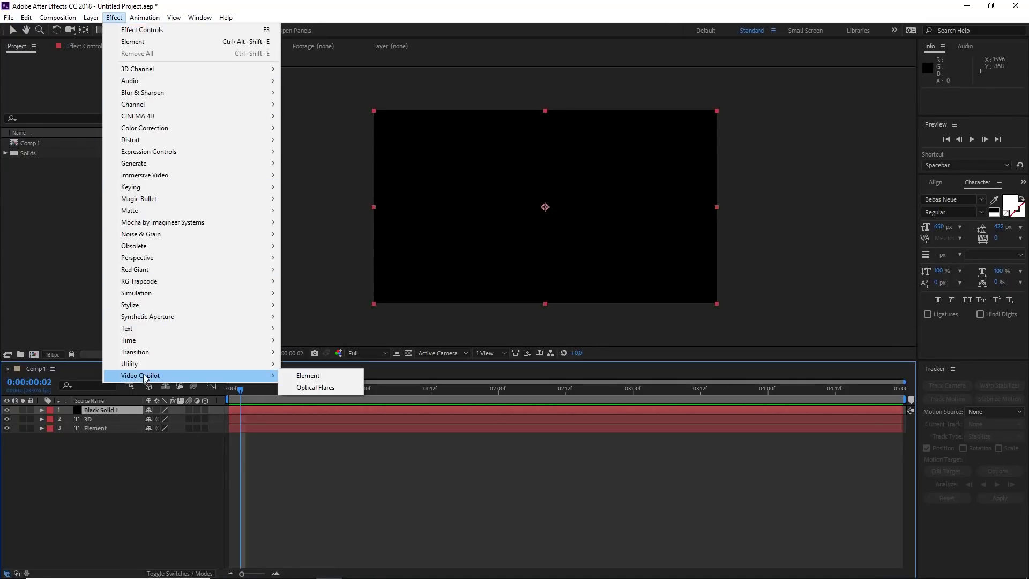
left_click(325, 376)
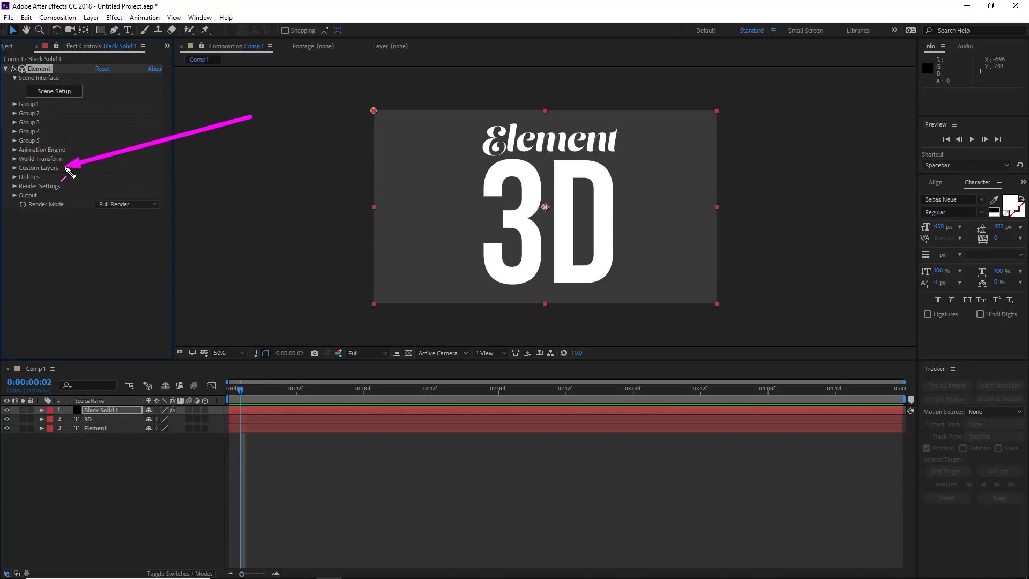
left_click(15, 168)
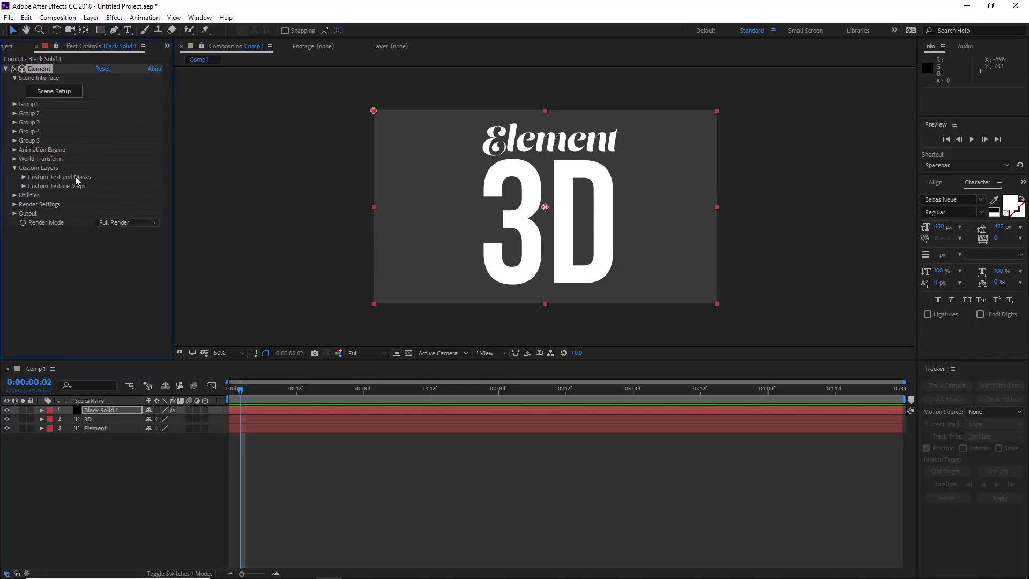
left_click(23, 177)
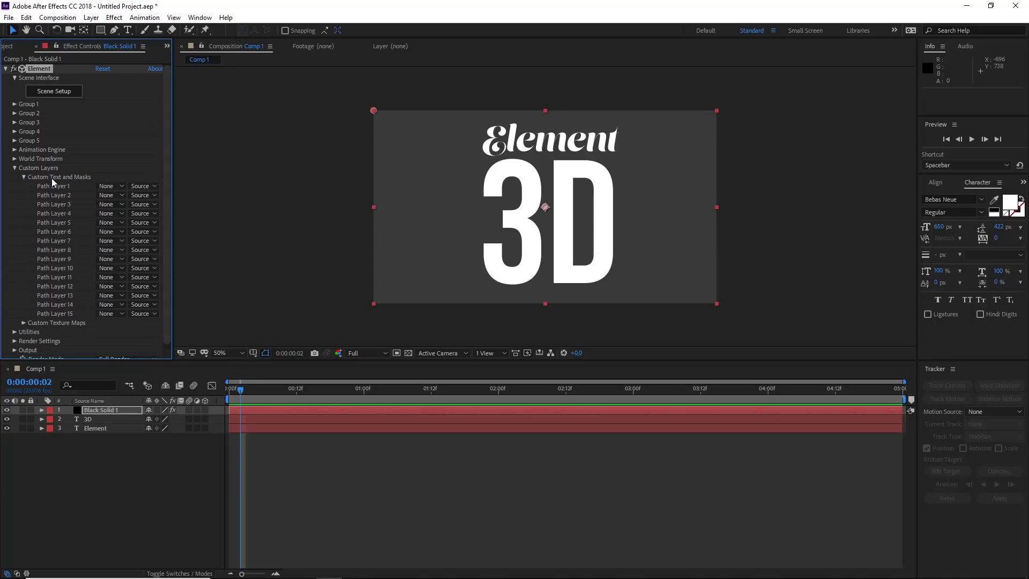
key("ctrl+2")
mouse_move(262, 99)
left_mouse_down()
mouse_move(56, 188)
mouse_move(74, 185)
mouse_move(80, 199)
mouse_move(85, 308)
mouse_move(191, 87)
mouse_move(38, 187)
mouse_move(80, 185)
mouse_move(76, 192)
left_mouse_up()
left_click_drag(375, 499, 112, 428)
key("ctrl+z")
key("ctrl+z")
mouse_move(241, 78)
left_mouse_down()
mouse_move(88, 188)
mouse_move(69, 189)
mouse_move(122, 187)
left_mouse_up()
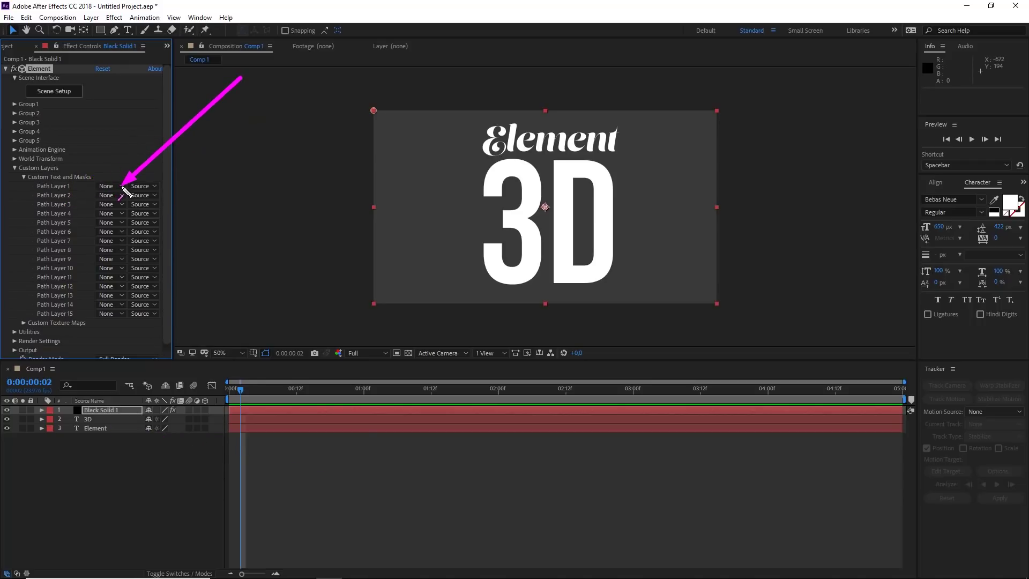
left_click(120, 187)
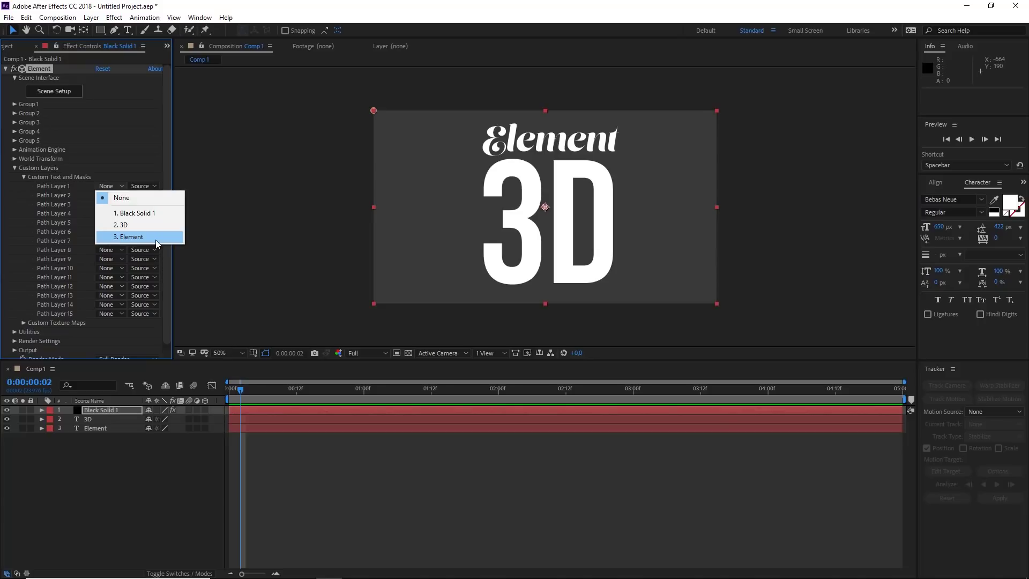
left_click_drag(9, 325, 107, 238)
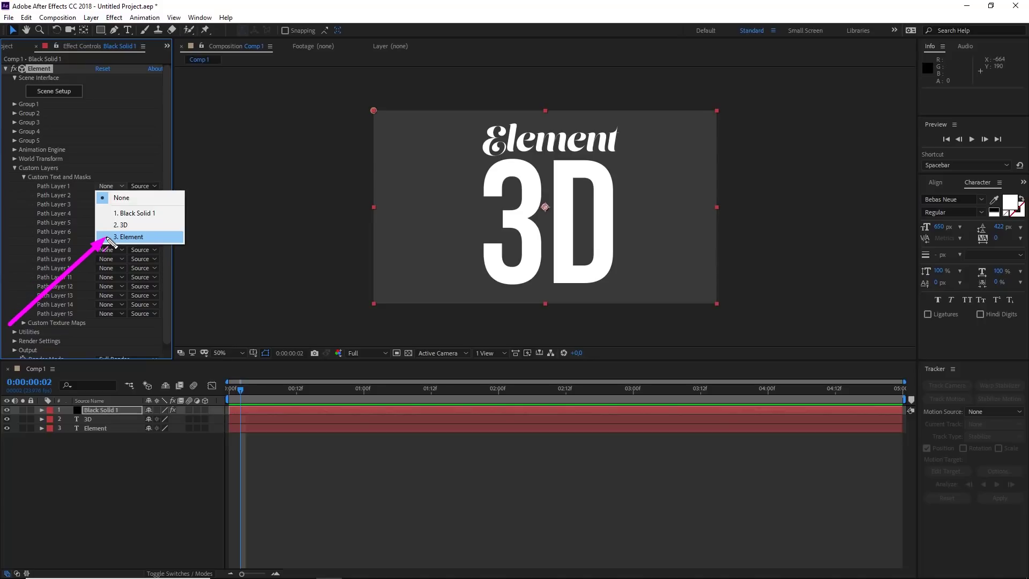
left_click_drag(129, 519, 65, 436)
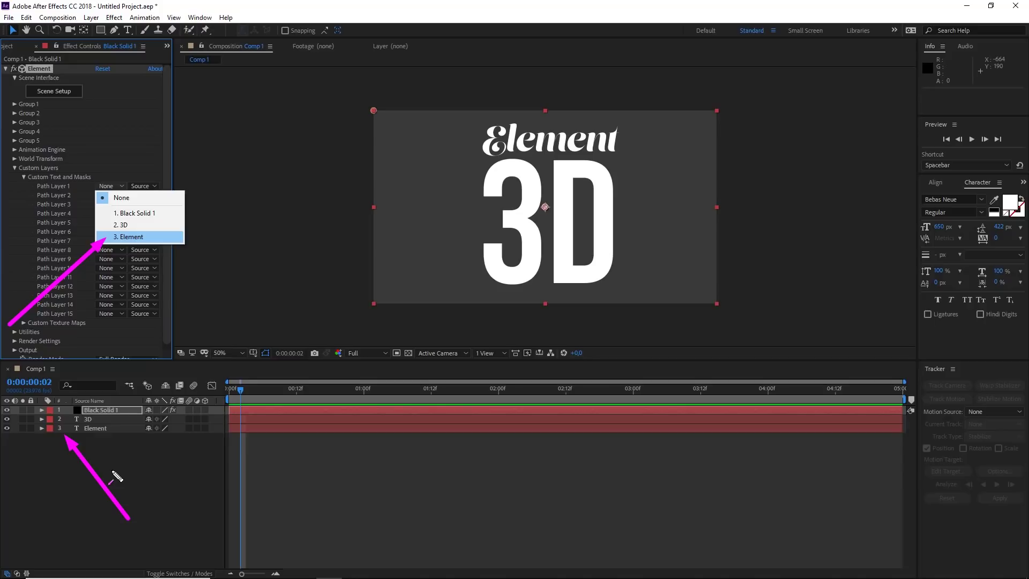
left_click_drag(333, 336, 154, 242)
left_click_drag(378, 511, 125, 435)
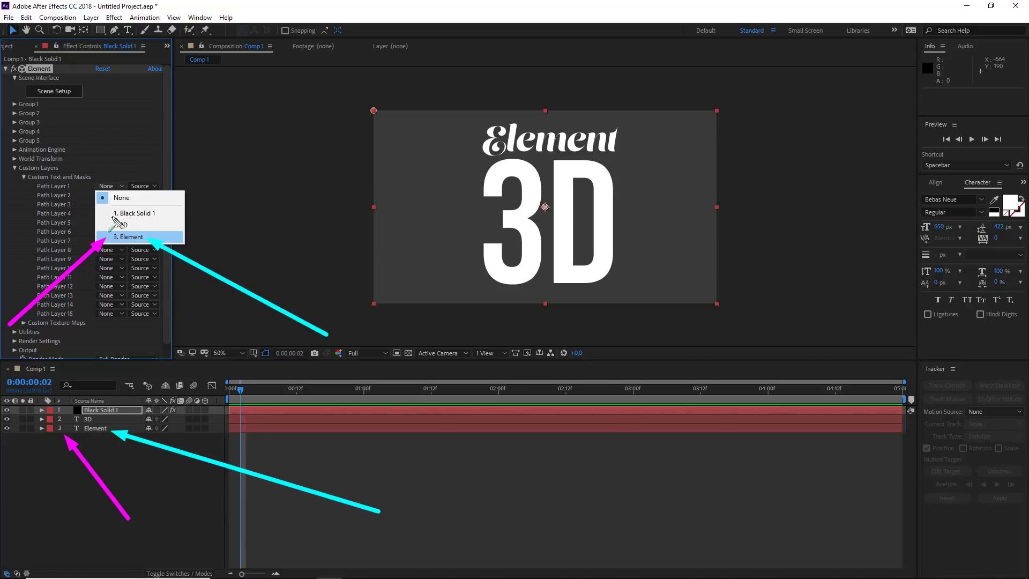
key("Escape")
Step: Assign the Element text layer to Path Layer 1 and the 3D text layer to Path Layer 2
left_click(111, 186)
left_click(126, 236)
mouse_move(369, 130)
left_mouse_down()
mouse_move(43, 202)
mouse_move(120, 199)
left_mouse_up()
key("Escape")
left_click(111, 196)
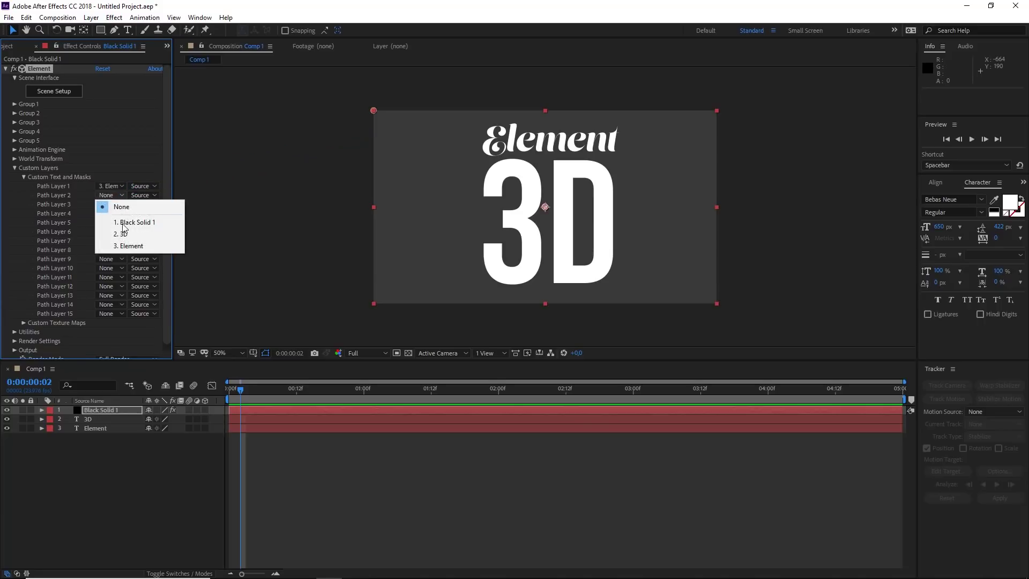
left_click(123, 233)
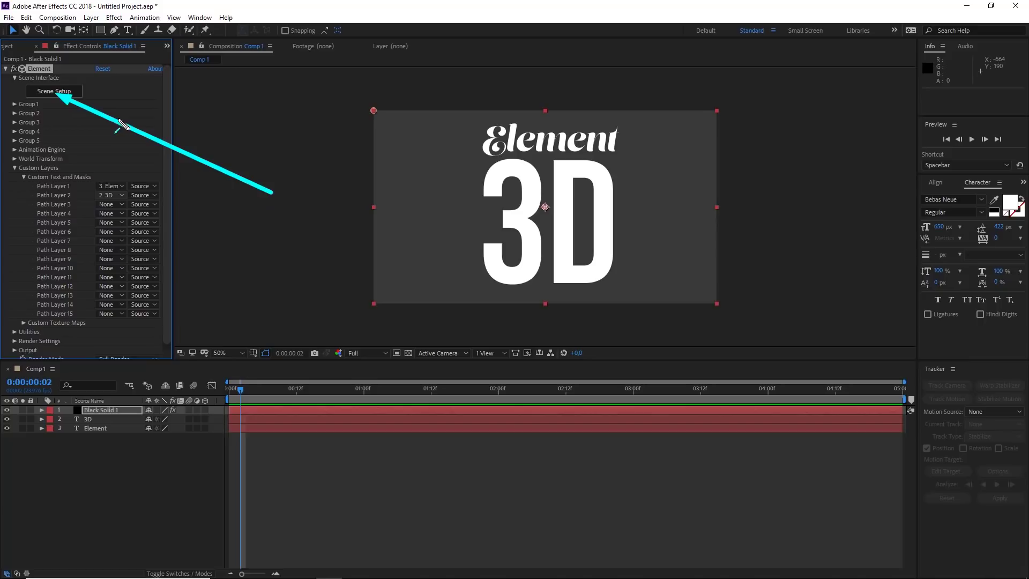
Step: Open Scene Setup for the Element effect on the black solid
left_click(62, 93)
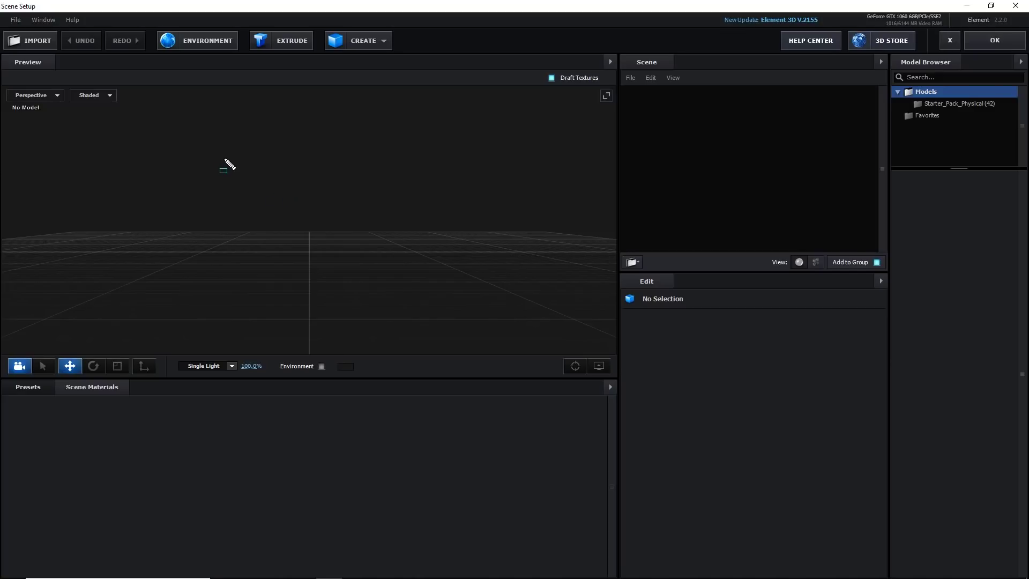
mouse_move(2, 51)
left_mouse_down()
mouse_move(563, 292)
mouse_move(611, 352)
left_mouse_up()
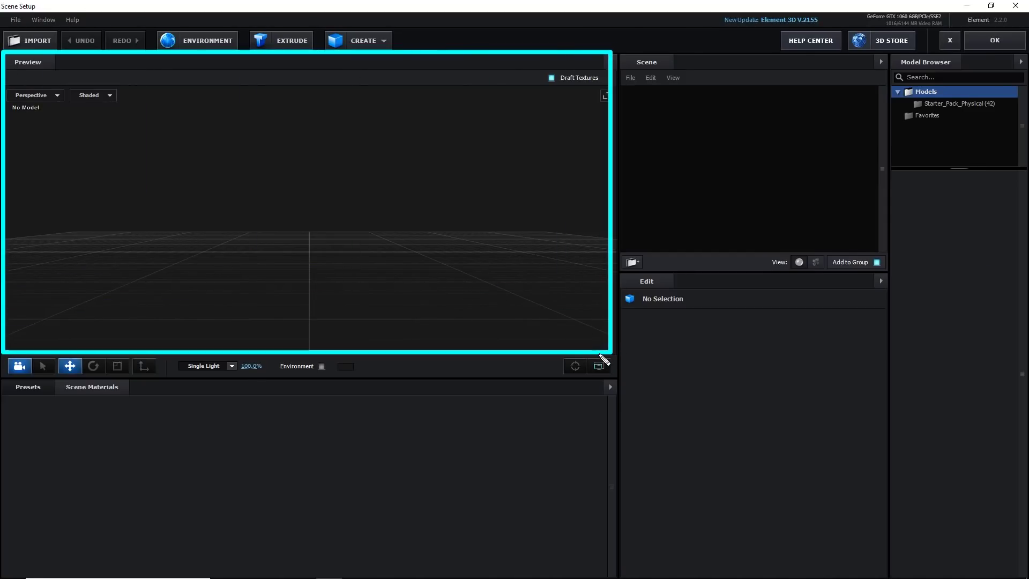
key("ctrl+z")
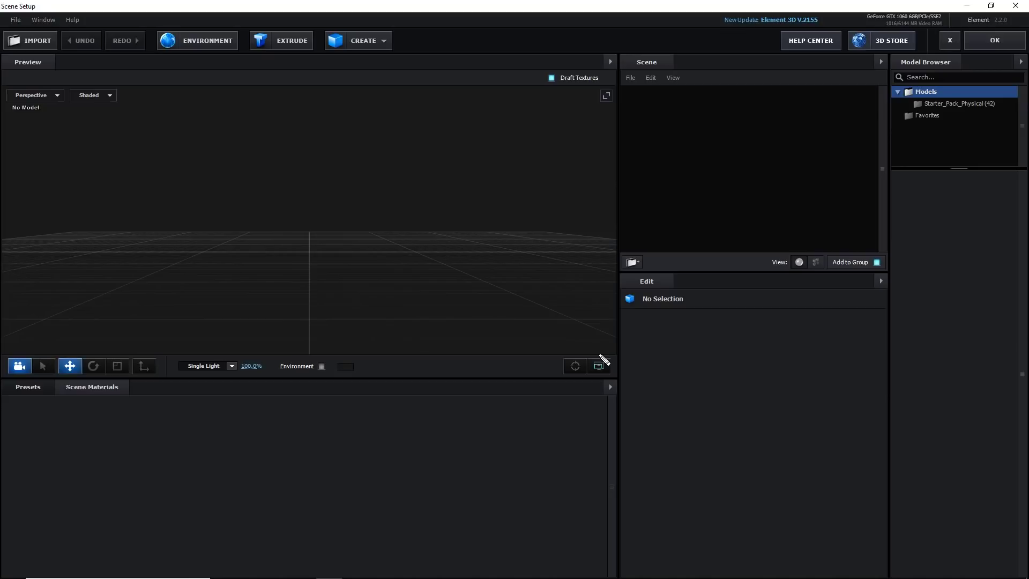
left_click_drag(4, 380, 297, 472)
left_click_drag(382, 503, 607, 576)
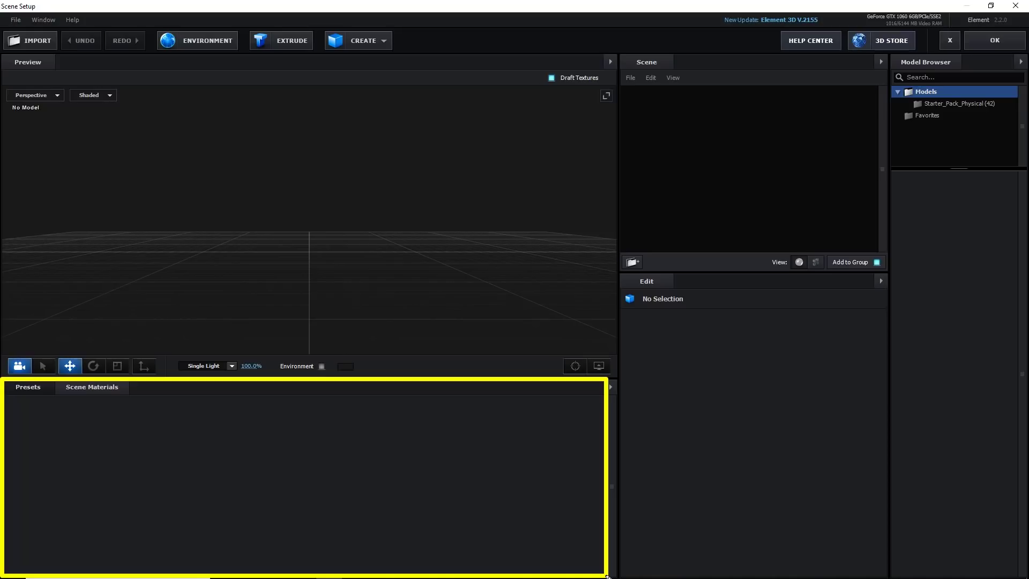
key("ctrl+z")
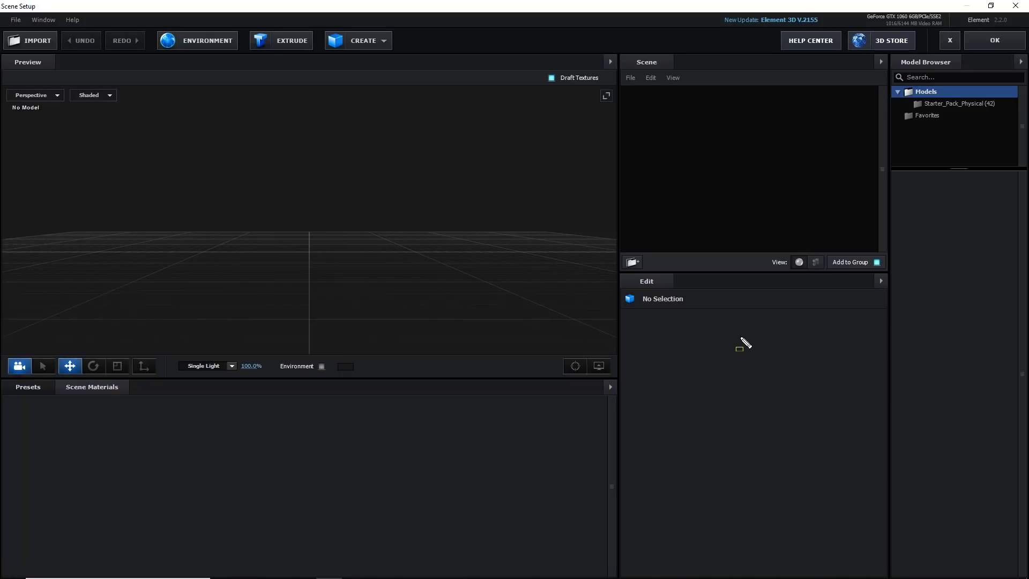
mouse_move(621, 50)
left_mouse_down()
mouse_move(625, 68)
mouse_move(887, 254)
left_mouse_up()
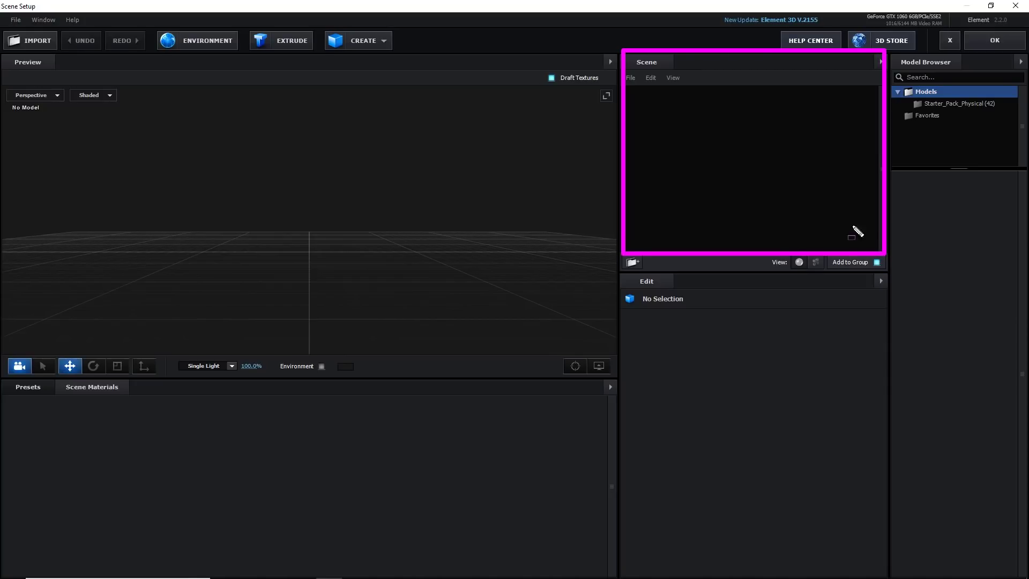
key("ctrl+z")
mouse_move(618, 272)
left_mouse_down()
mouse_move(815, 473)
mouse_move(880, 573)
mouse_move(891, 556)
left_mouse_up()
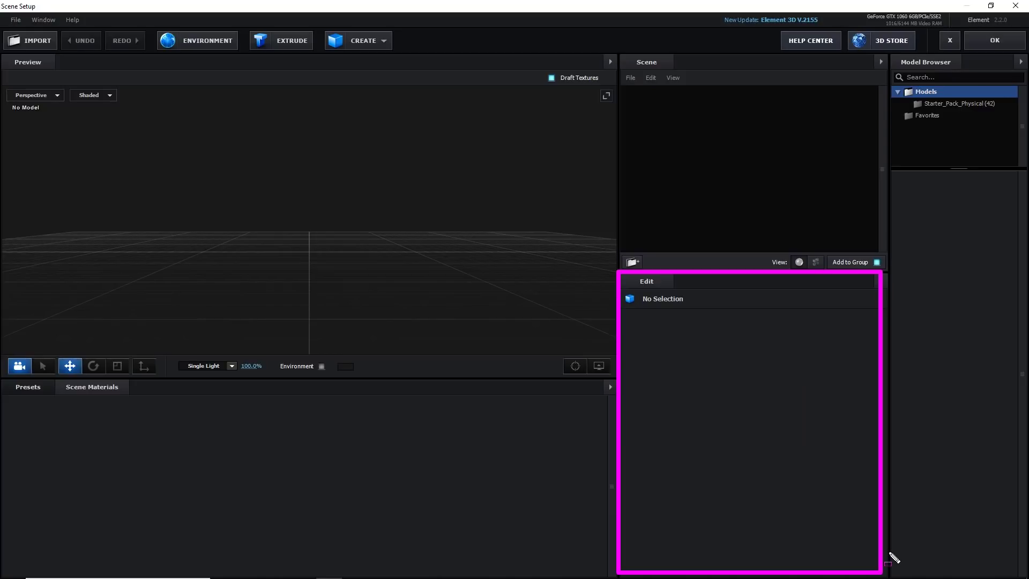
mouse_move(504, 305)
left_mouse_down()
mouse_move(670, 185)
mouse_move(724, 121)
left_mouse_up()
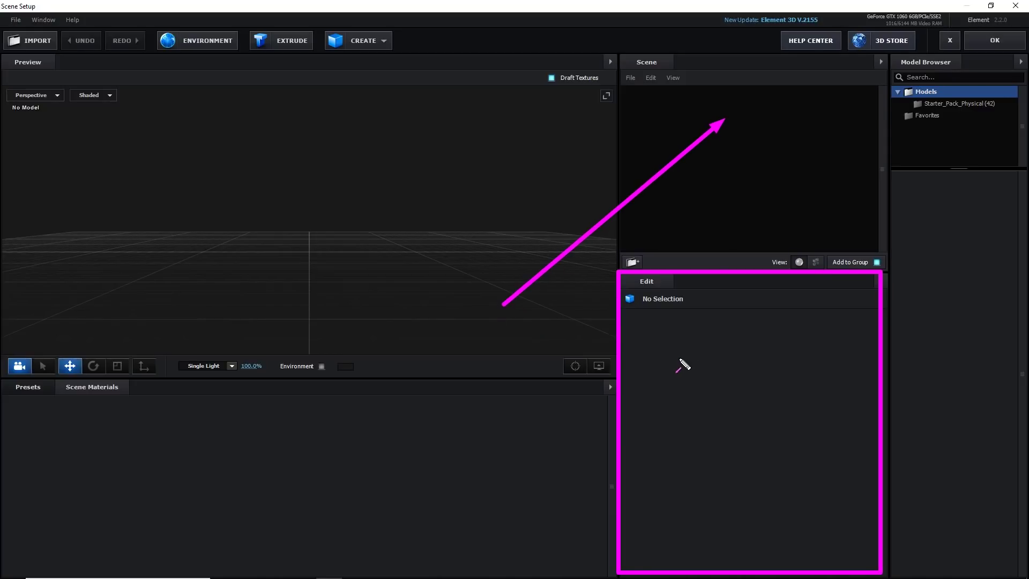
key("ctrl+z")
key("ctrl+z")
key("f")
left_click_drag(892, 51, 1019, 419)
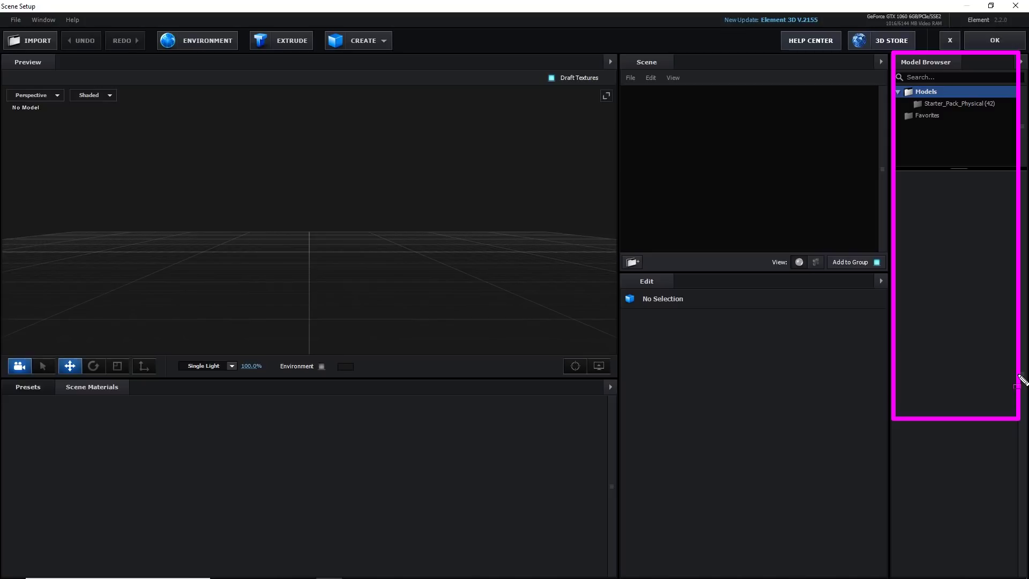
key("ctrl+z")
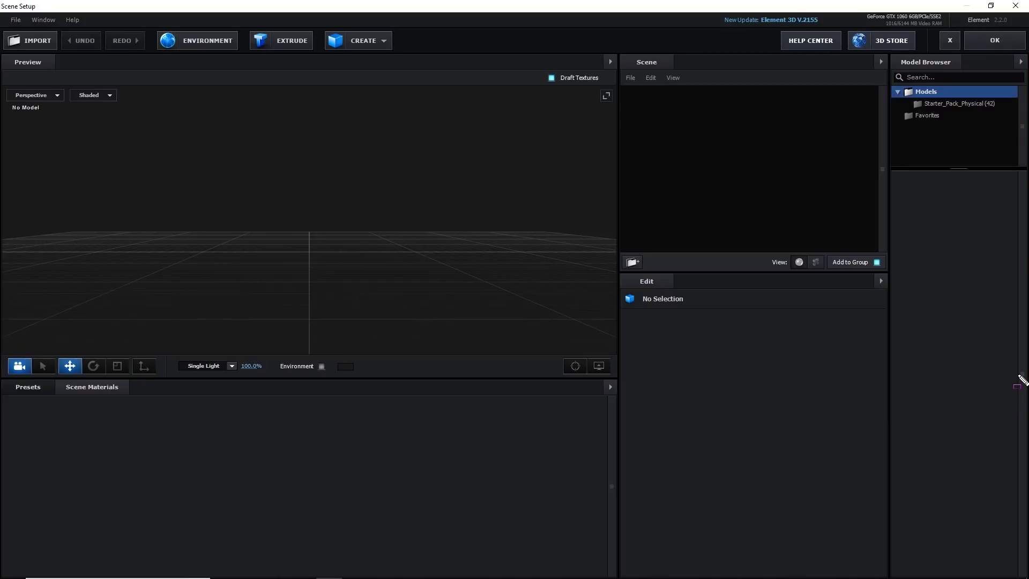
mouse_move(890, 54)
left_mouse_down()
mouse_move(1028, 310)
mouse_move(1020, 303)
left_mouse_up()
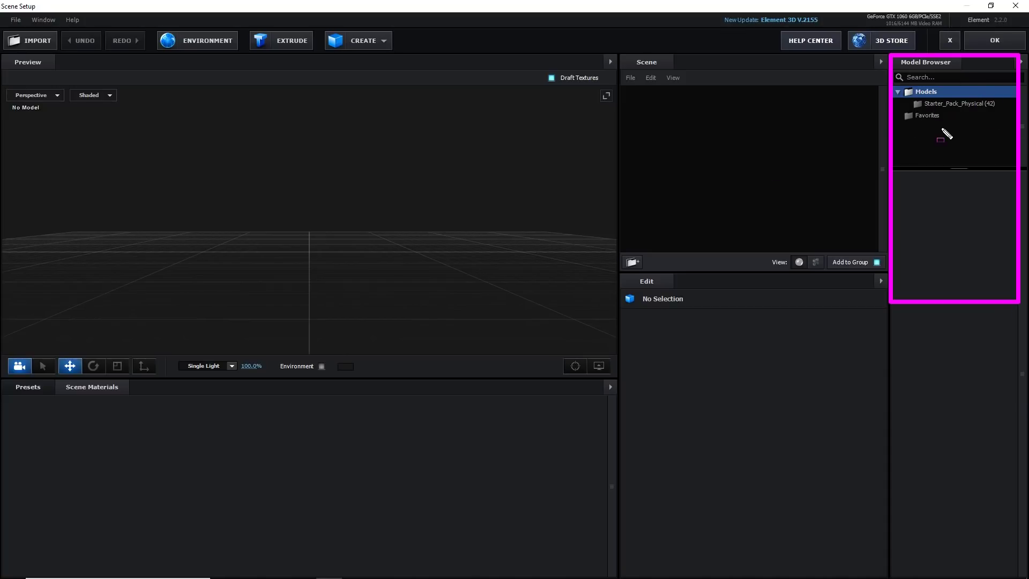
key("ctrl+z")
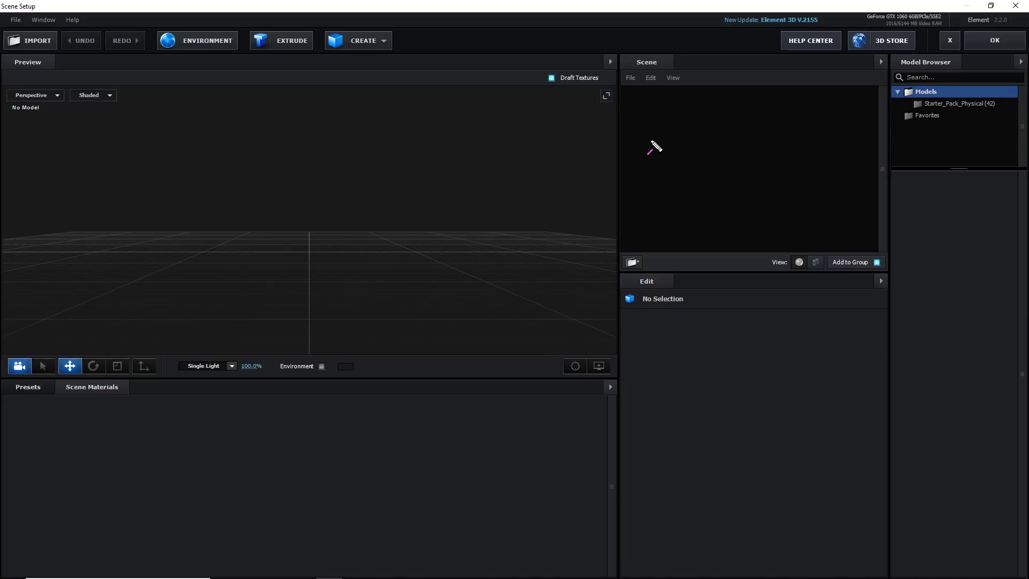
left_click_drag(256, 271, 283, 63)
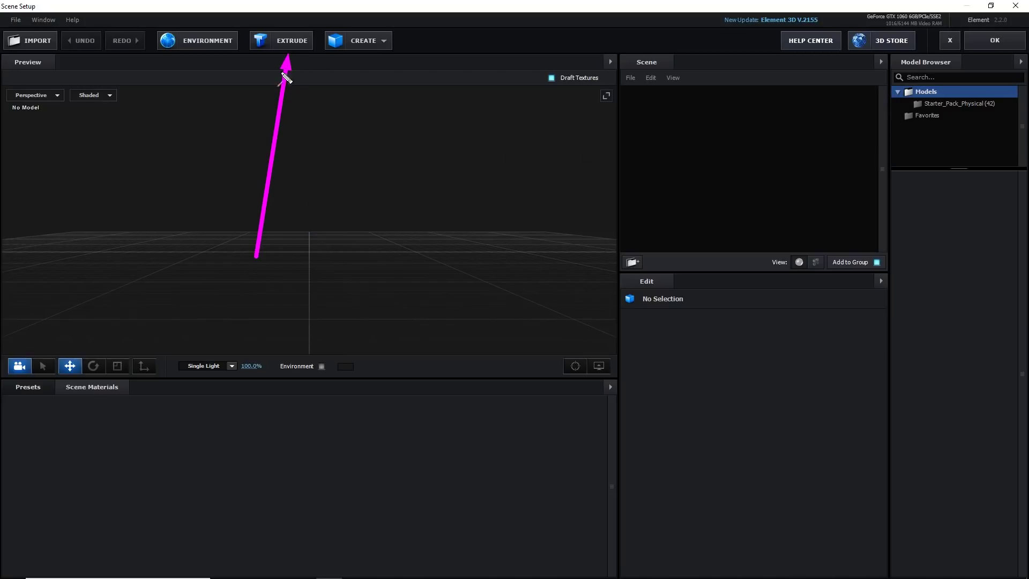
Step: Extrude the custom path twice to add two extrusion models to the scene's group folder
left_click(295, 43)
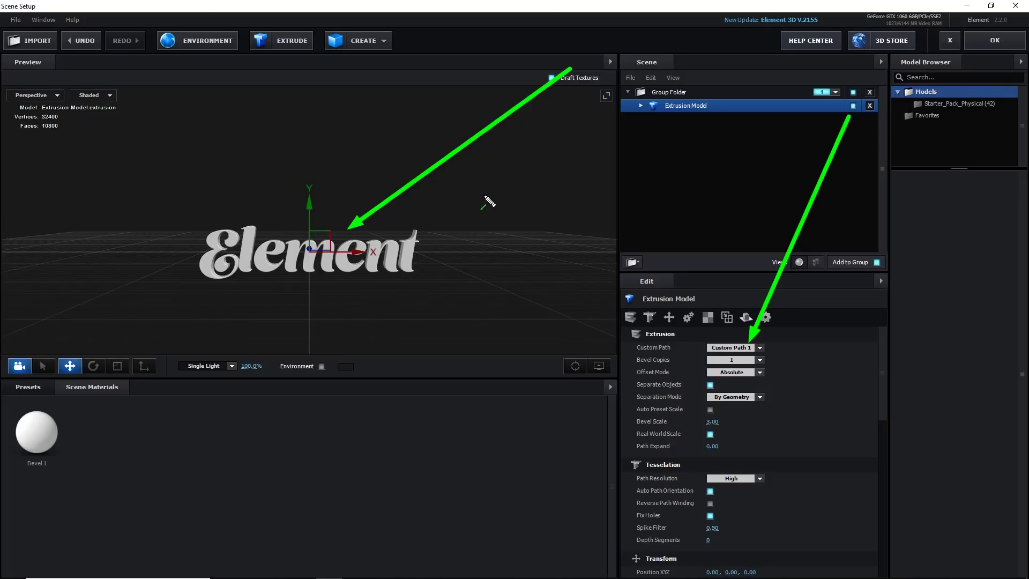
key("Escape")
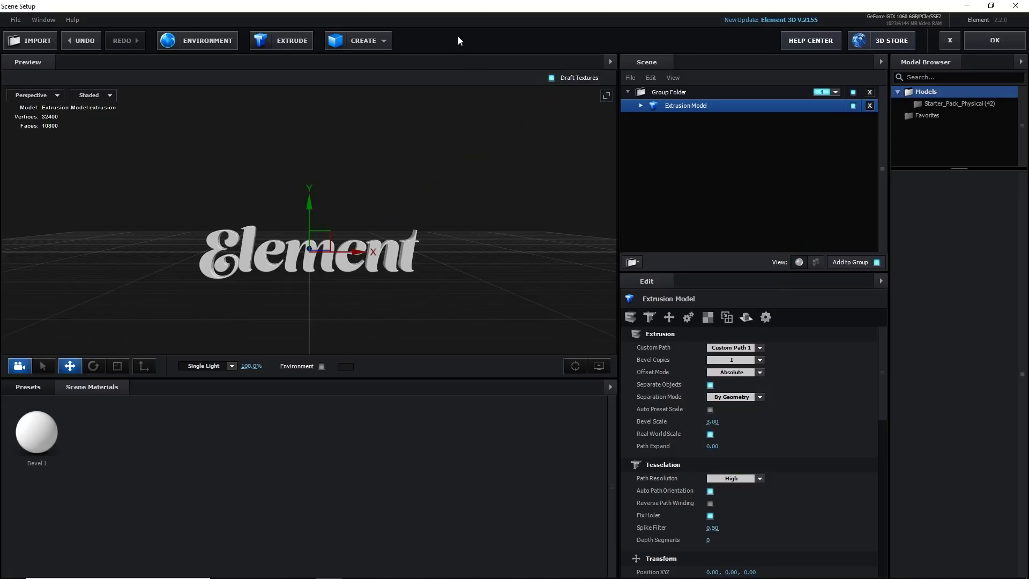
left_click(294, 46)
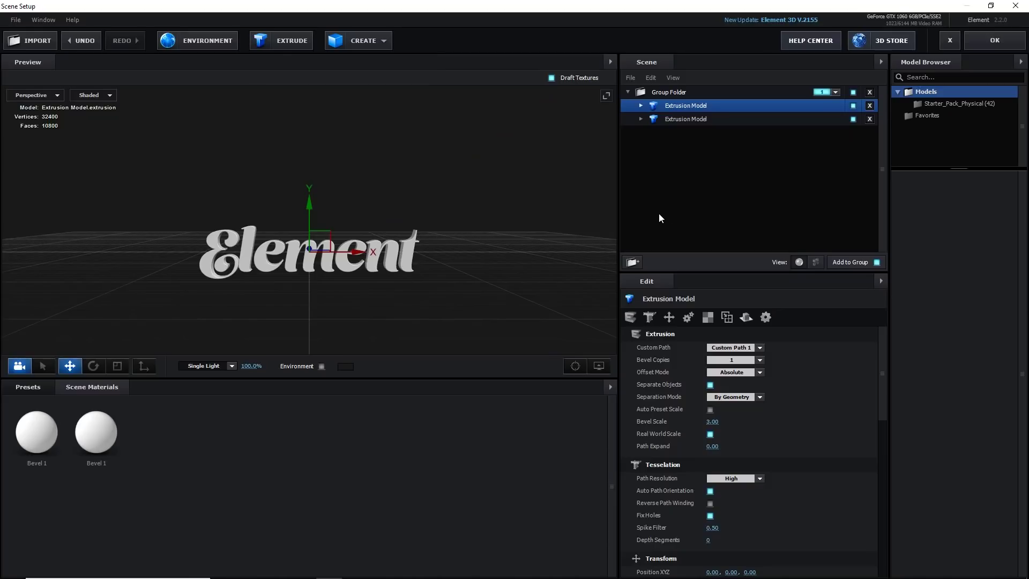
key("ctrl+2")
mouse_move(598, 219)
left_mouse_down()
mouse_move(682, 135)
mouse_move(676, 127)
left_mouse_up()
left_click_drag(890, 88, 713, 105)
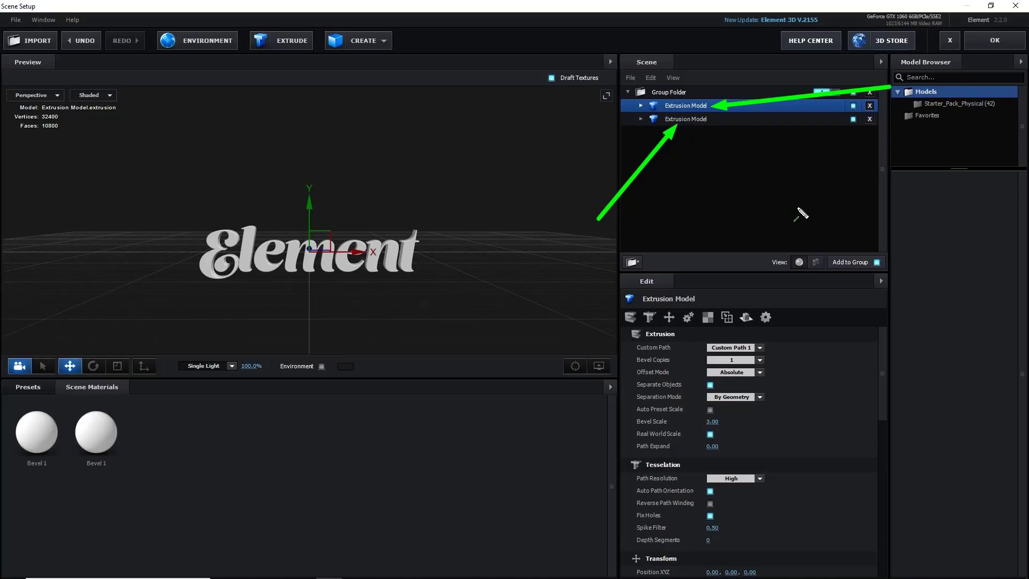
key("ctrl+z")
key("ctrl+z")
mouse_move(800, 212)
left_mouse_down()
mouse_move(711, 350)
mouse_move(770, 344)
left_mouse_up()
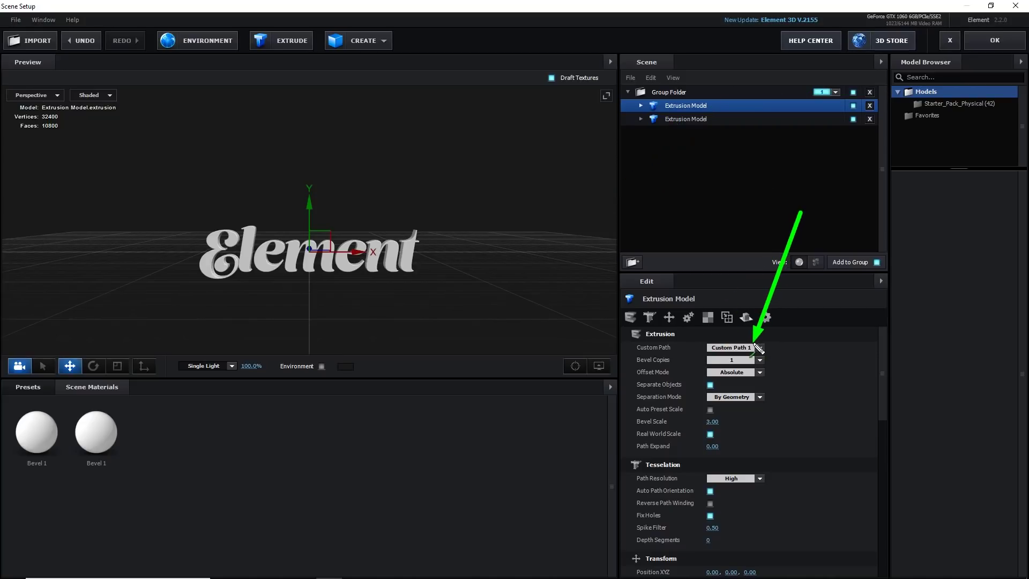
key("ctrl+z")
mouse_move(449, 63)
left_mouse_down()
mouse_move(306, 204)
mouse_move(391, 232)
left_mouse_up()
key("ctrl+z")
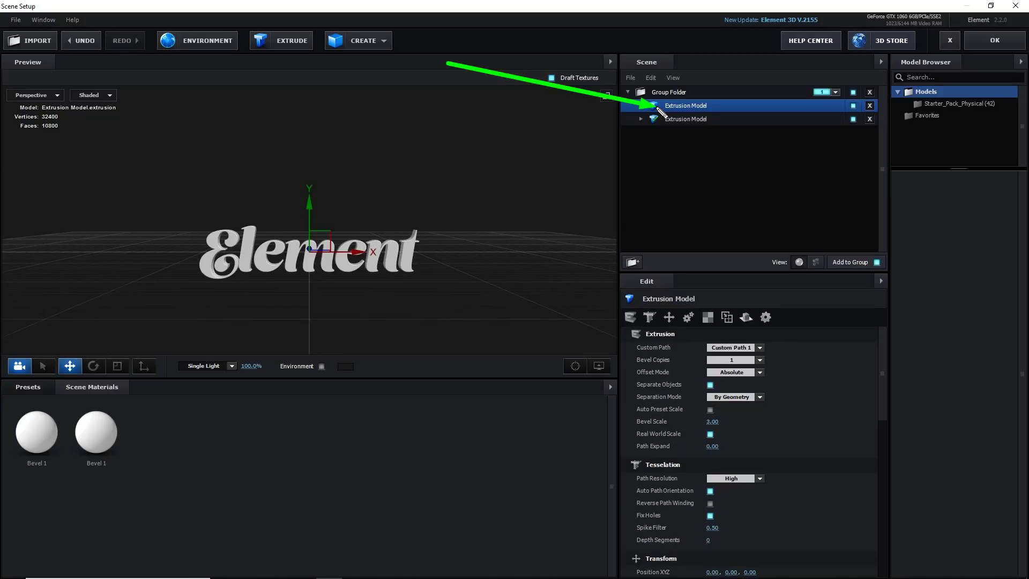
Step: Set the second extrusion model's custom path to Custom Path 2
left_click(678, 119)
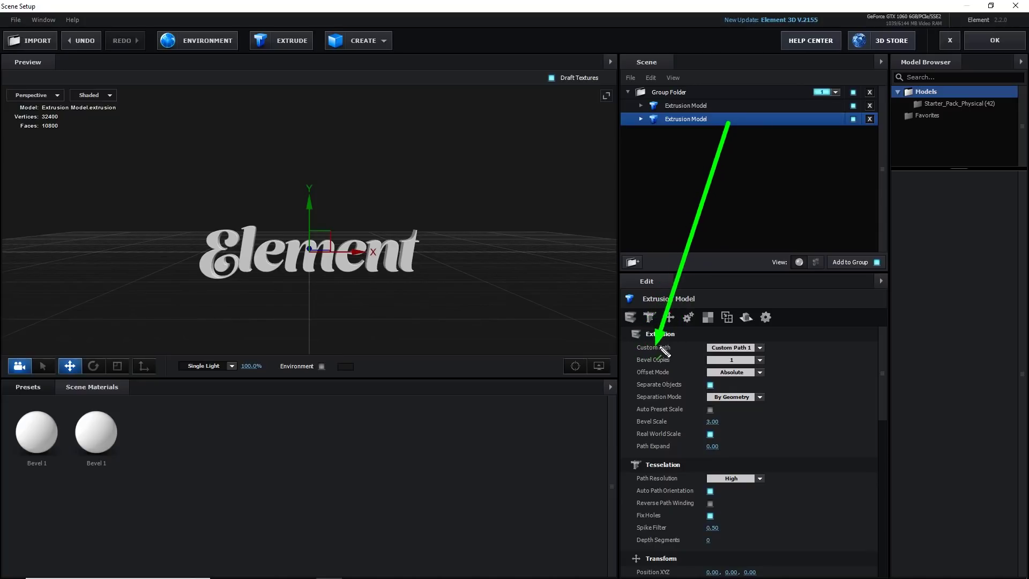
left_click(730, 348)
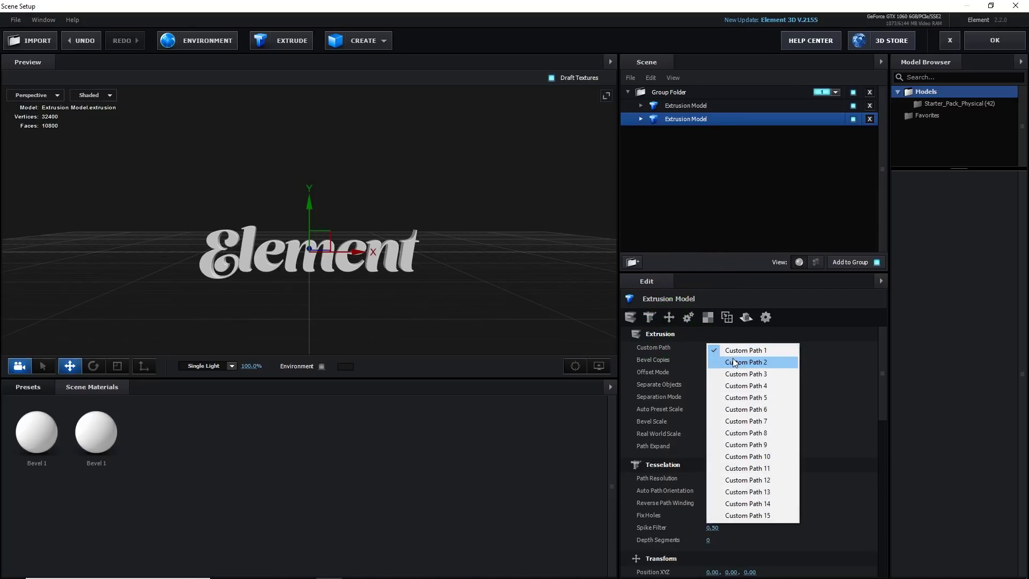
left_click(733, 362)
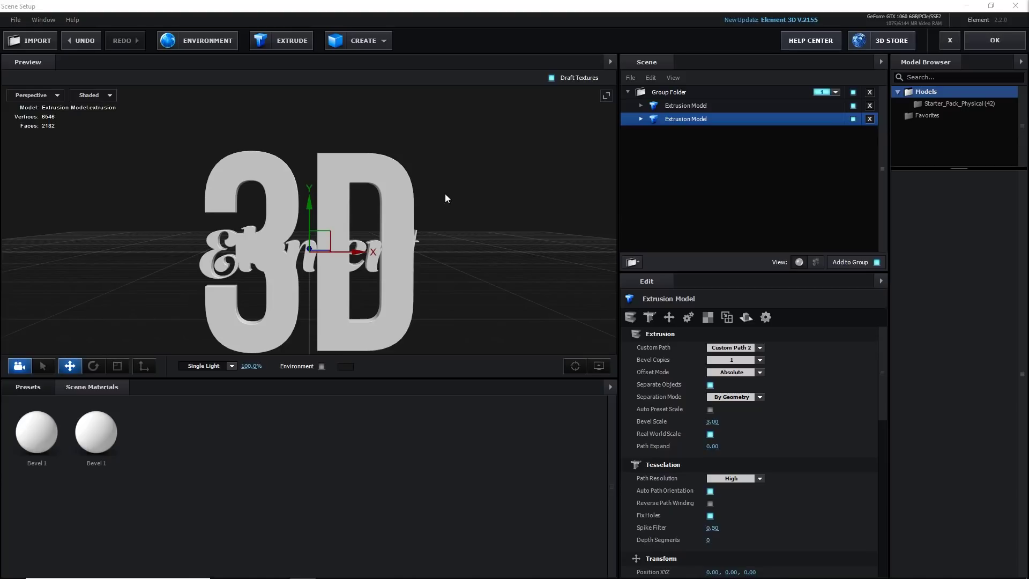
Step: Examine the overlapping Element and 3D extrusions in the preview from several angles and distances
left_click_drag(449, 215, 480, 229)
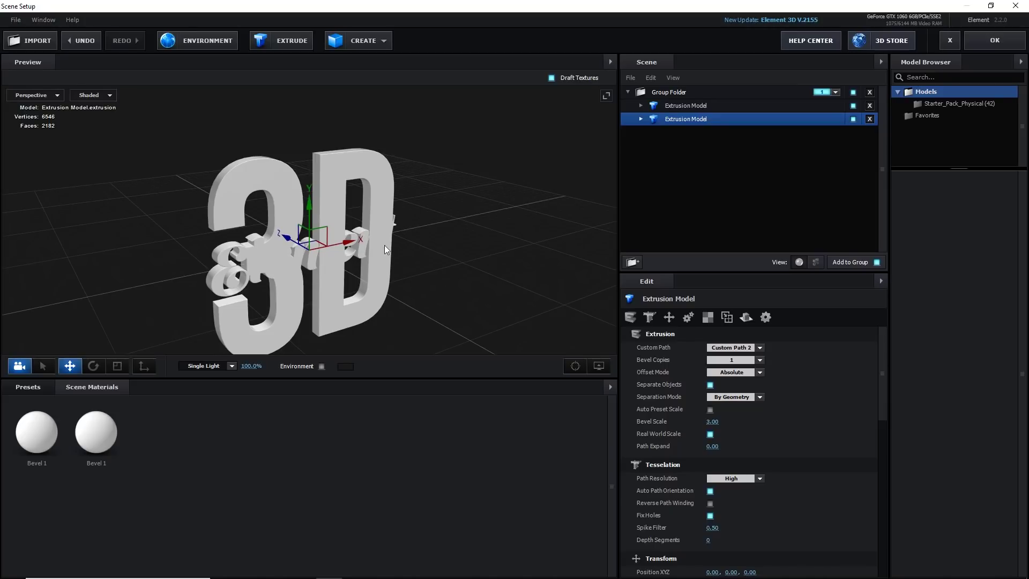
left_click_drag(406, 237, 374, 194)
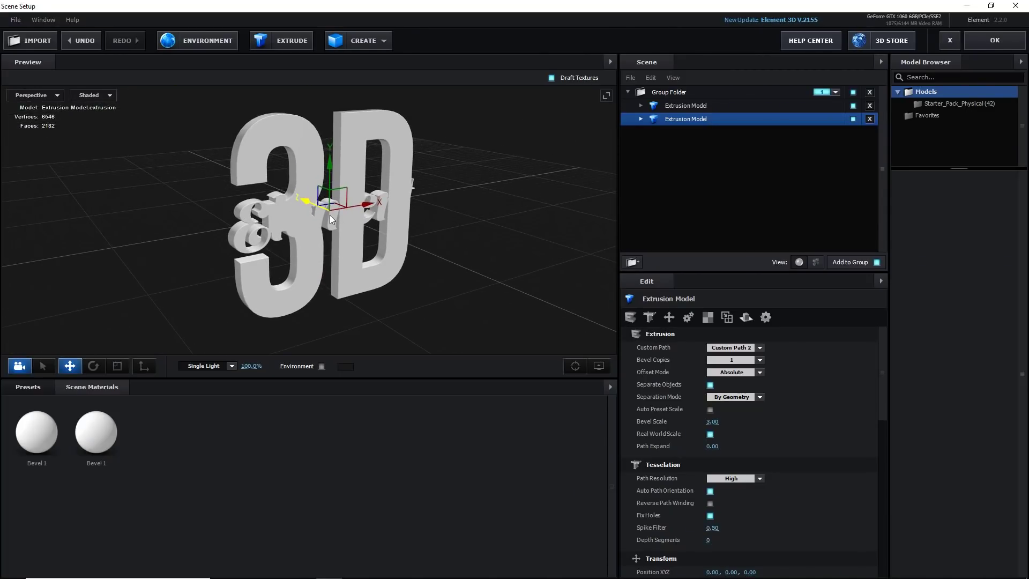
scroll(328, 212, "down", 5)
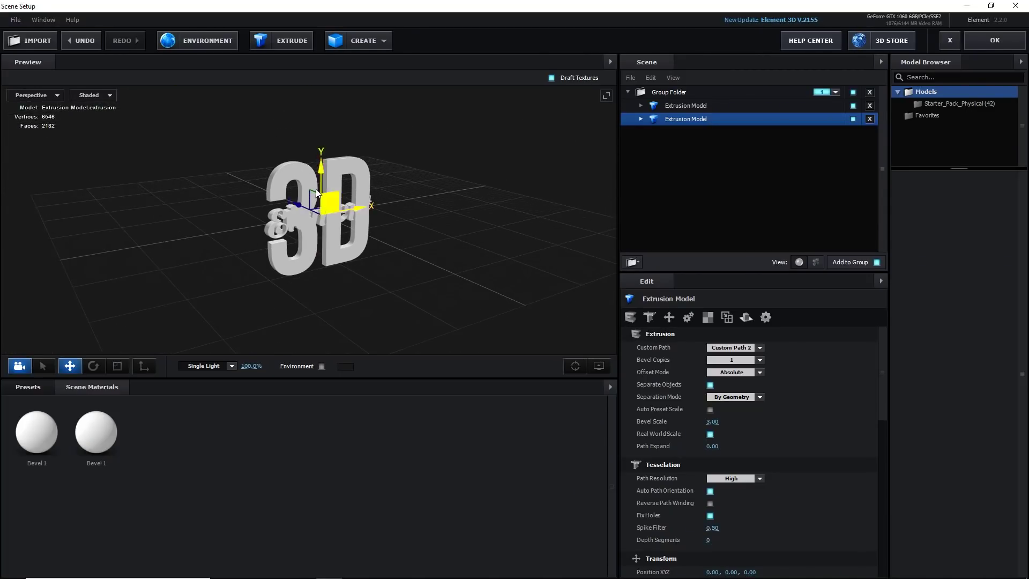
scroll(311, 174, "down", 5)
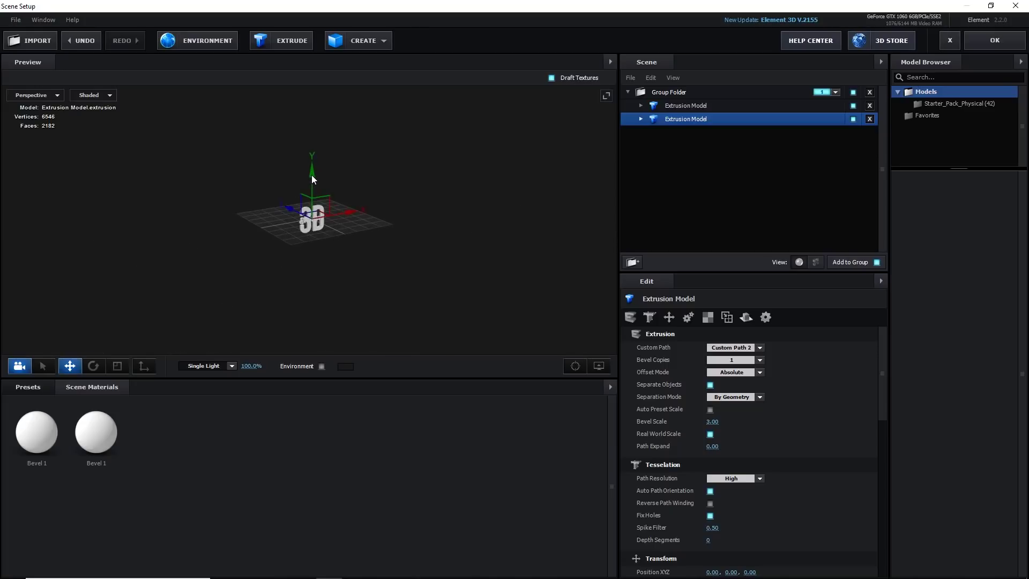
scroll(311, 175, "down", 2)
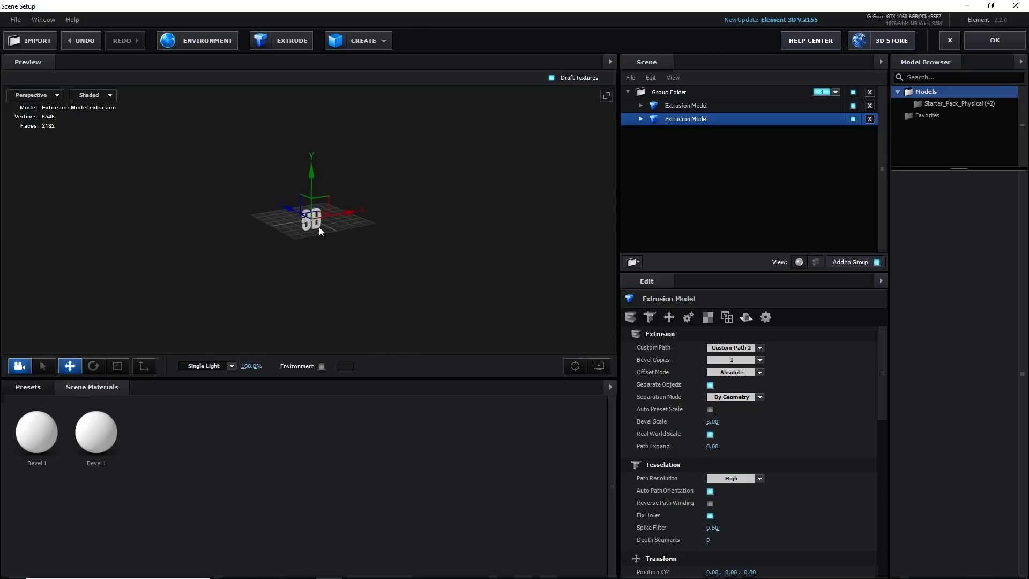
scroll(319, 227, "up", 12)
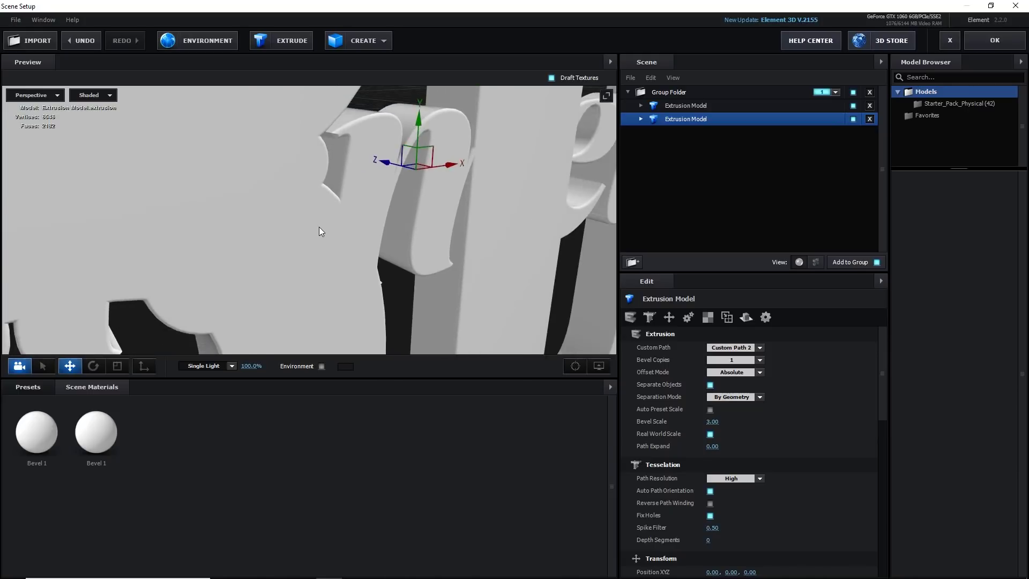
scroll(319, 228, "down", 10)
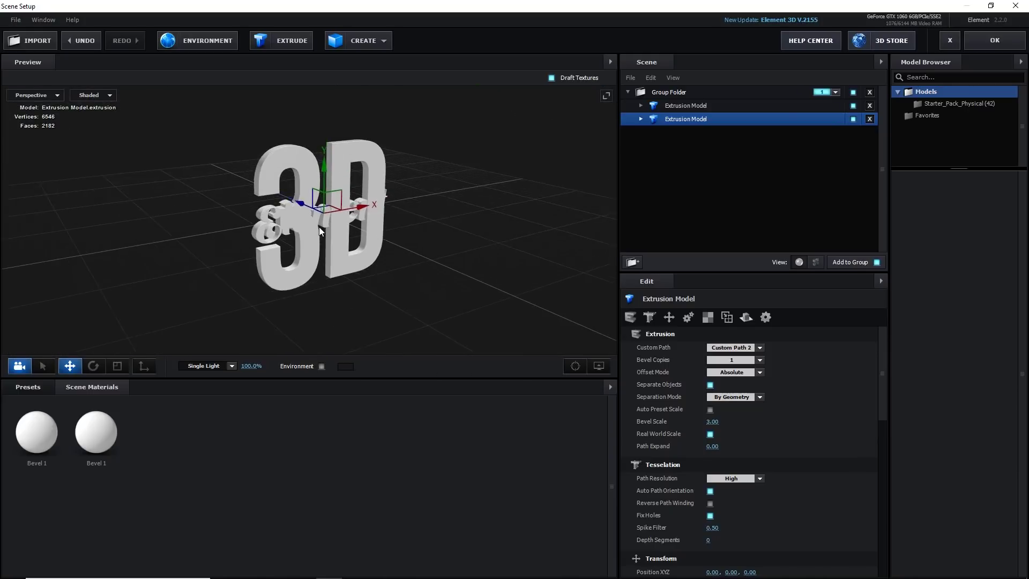
mouse_move(449, 215)
left_mouse_down()
mouse_move(518, 211)
mouse_move(448, 211)
mouse_move(468, 227)
mouse_move(455, 230)
left_mouse_up()
scroll(394, 213, "up", 5)
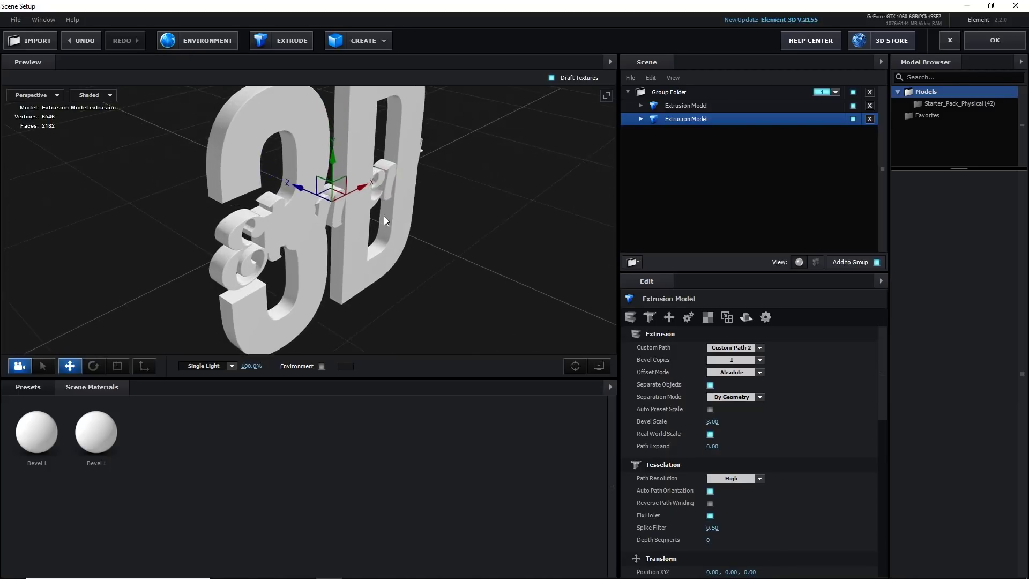
scroll(395, 220, "down", 3)
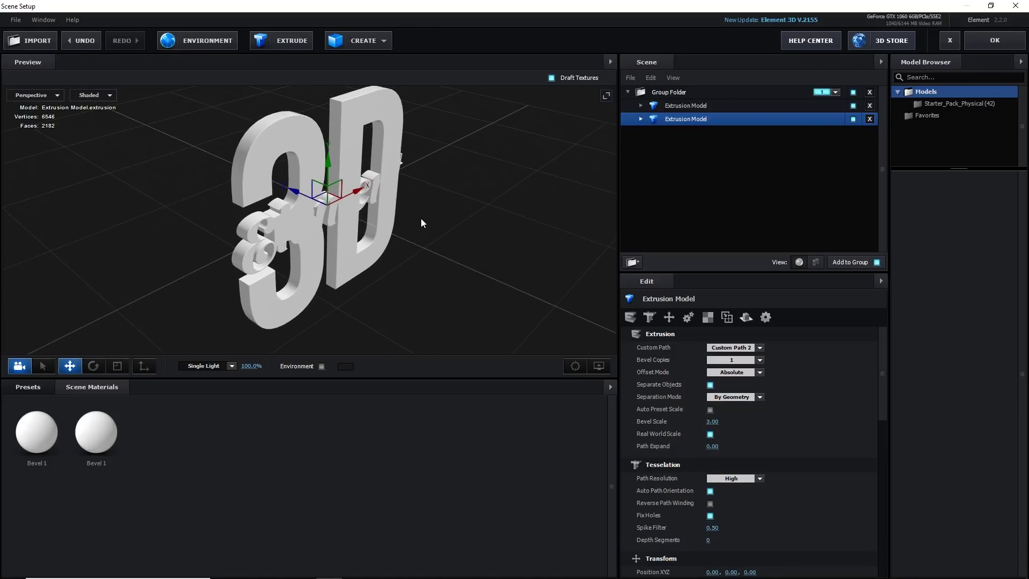
left_click_drag(421, 219, 403, 337)
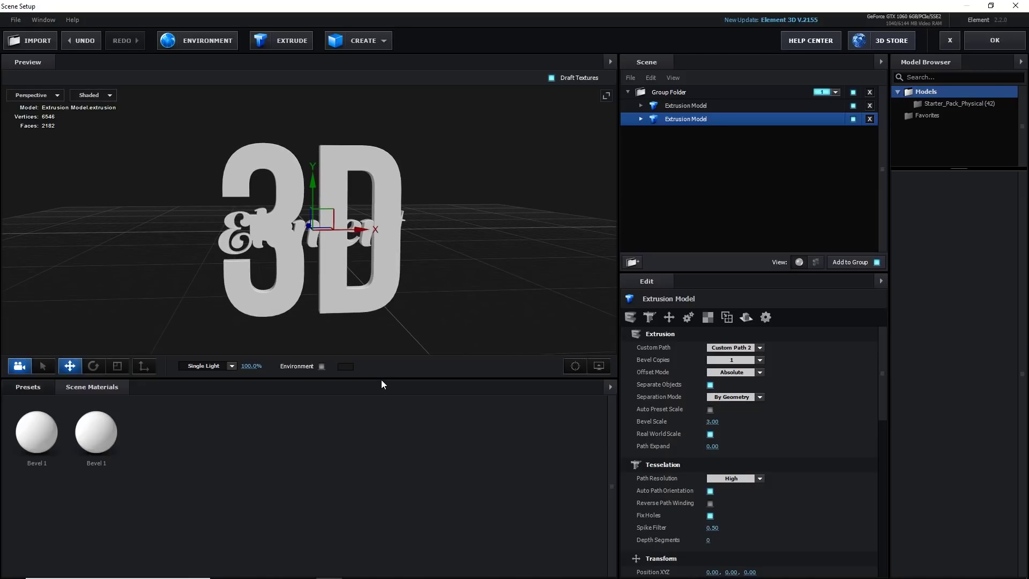
mouse_move(388, 378)
left_mouse_down()
mouse_move(391, 404)
mouse_move(392, 395)
left_mouse_up()
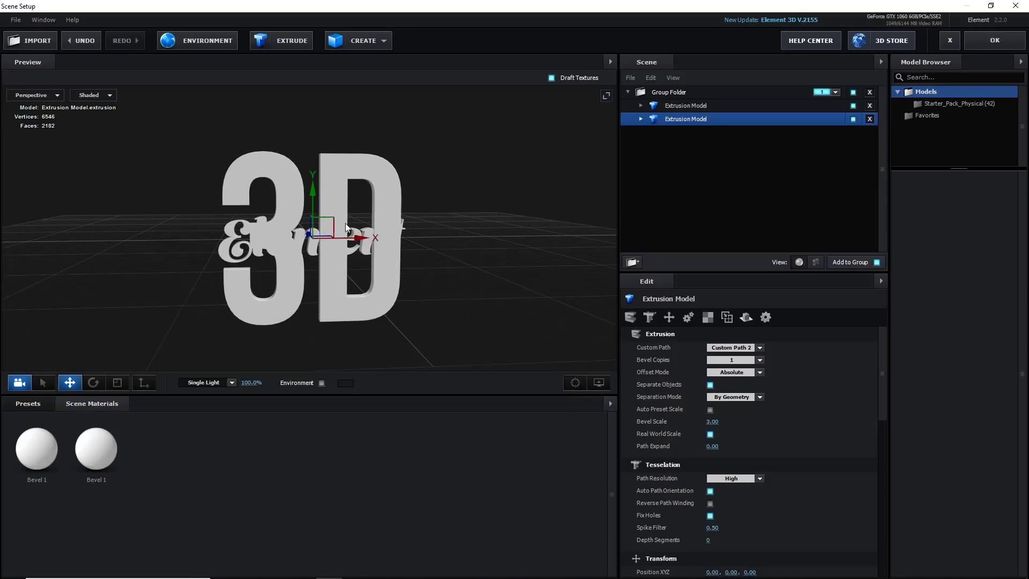
left_click_drag(500, 218, 452, 235)
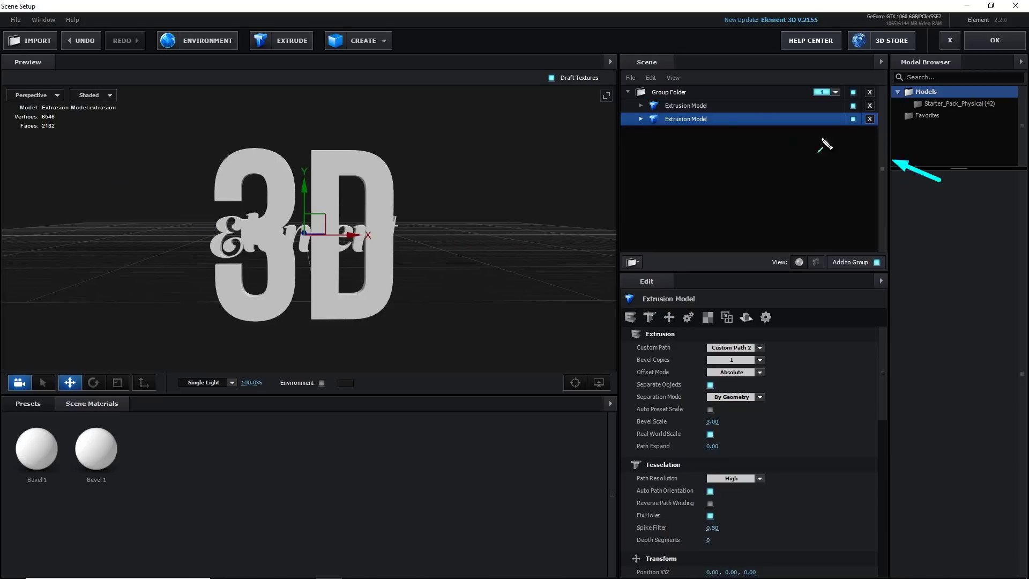
Step: Move the Element extrusion model up along the Y axis to about 1.24, just above the 3D text
left_click(693, 107)
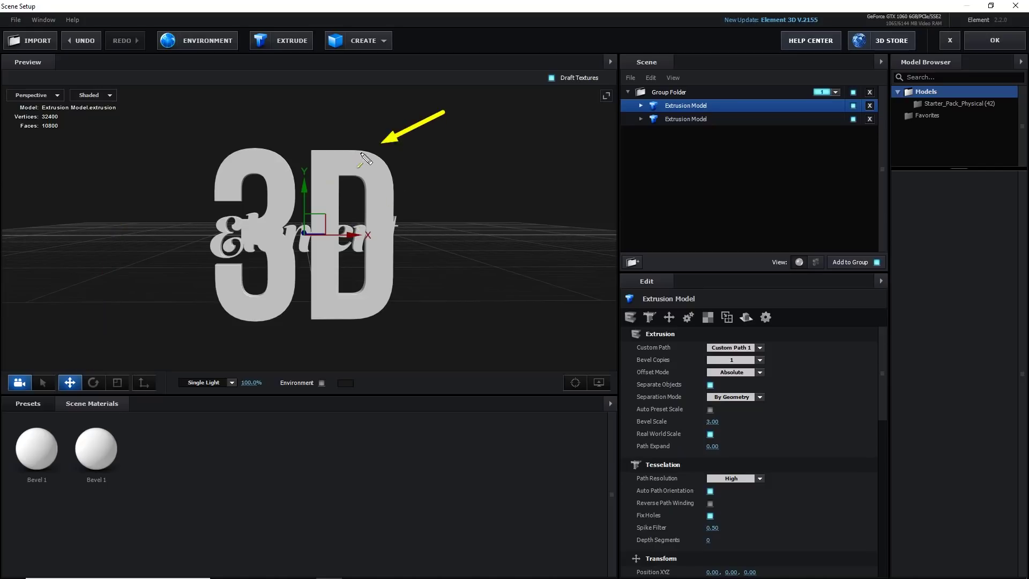
left_click_drag(444, 222, 462, 244)
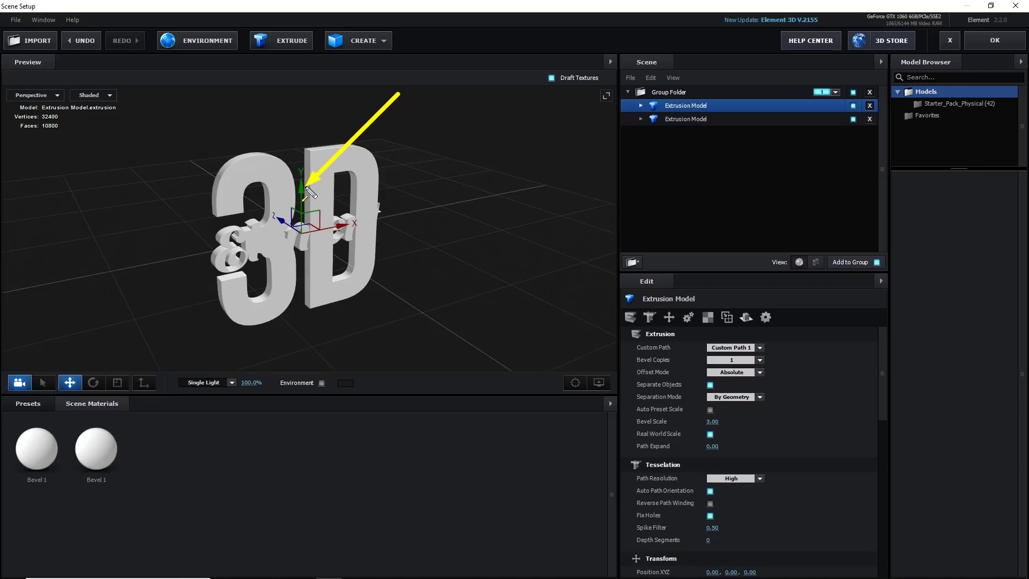
left_click_drag(302, 192, 301, 65)
left_click_drag(411, 215, 339, 143)
left_click_drag(302, 101, 308, 117)
left_click_drag(309, 123, 305, 103)
mouse_move(422, 216)
left_mouse_down()
mouse_move(531, 244)
mouse_move(437, 232)
mouse_move(488, 249)
mouse_move(426, 206)
left_mouse_up()
mouse_move(310, 108)
left_mouse_down()
mouse_move(310, 146)
mouse_move(310, 115)
left_mouse_up()
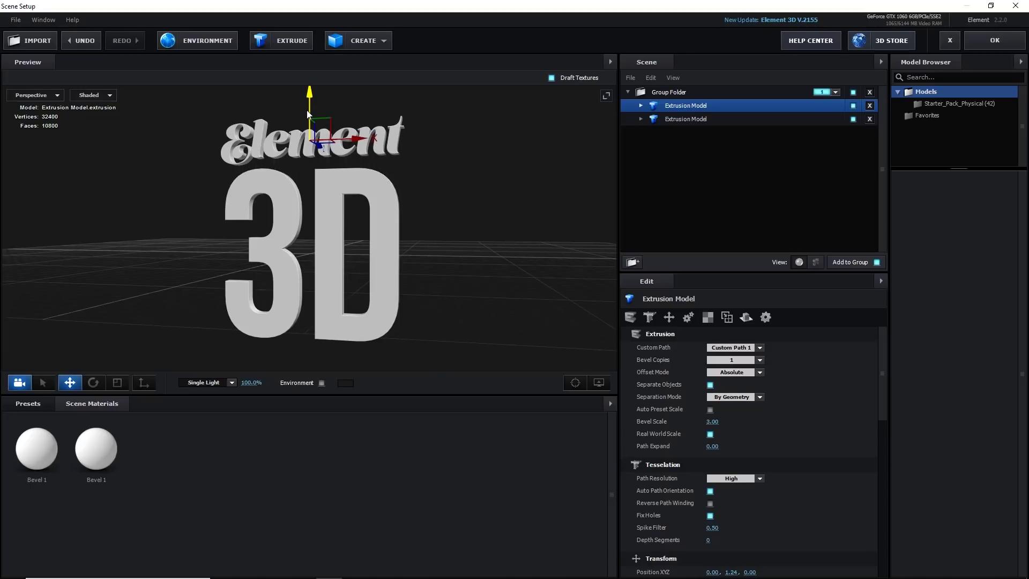
left_click_drag(421, 208, 441, 221)
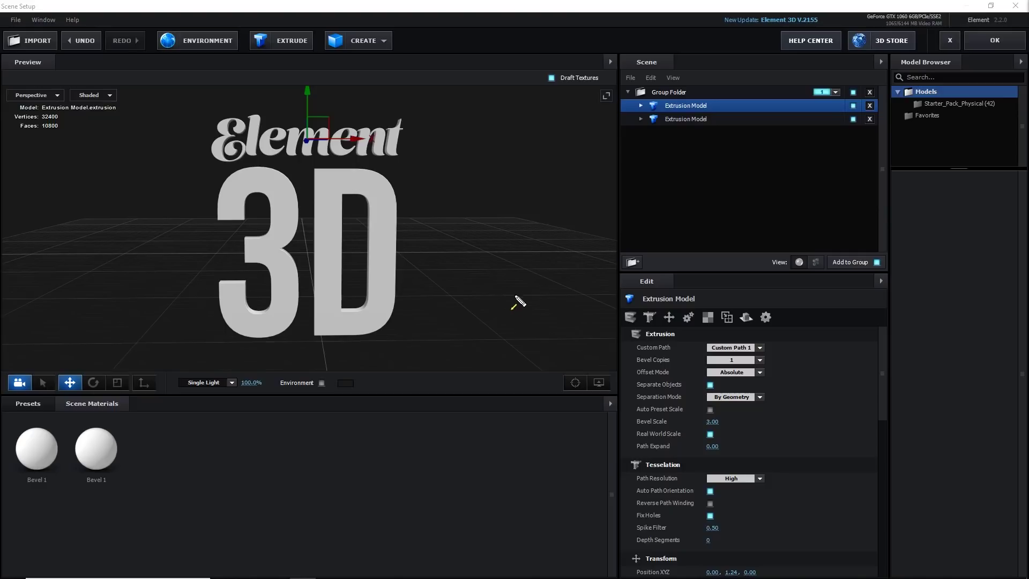
Step: Open the Physical folder of the bevel presets
left_click_drag(152, 219, 35, 406)
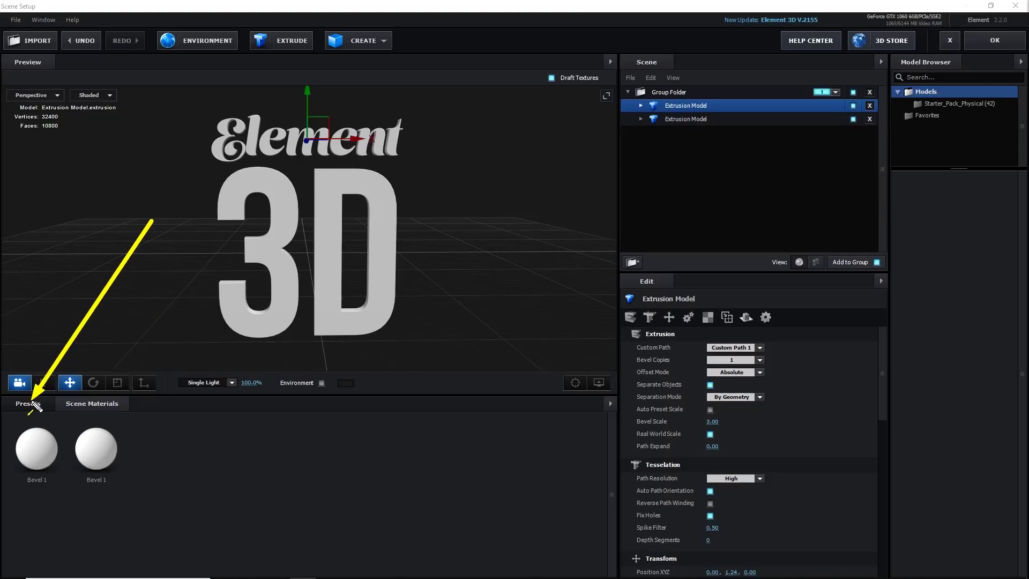
key("Escape")
left_click(26, 405)
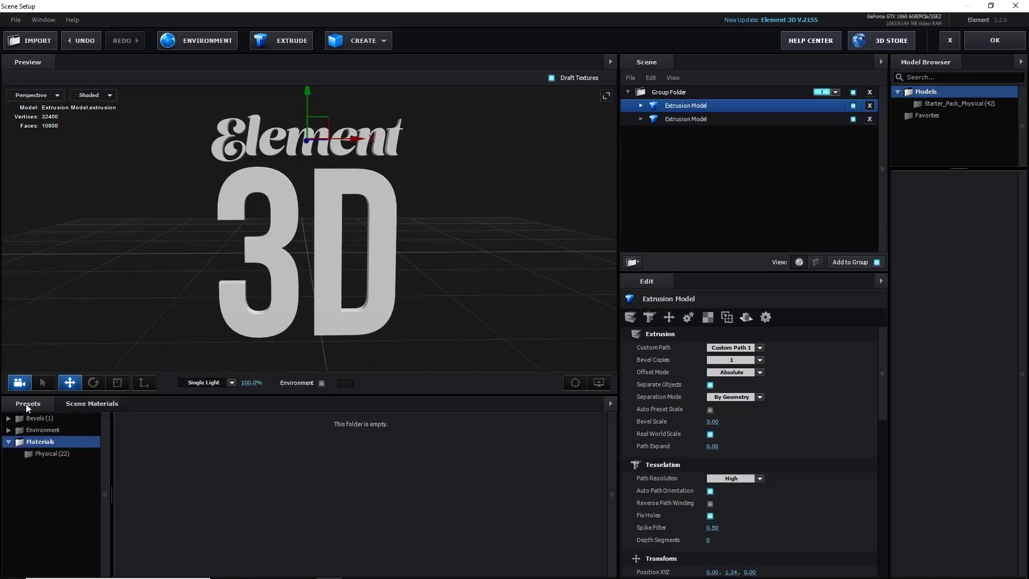
left_click(27, 418)
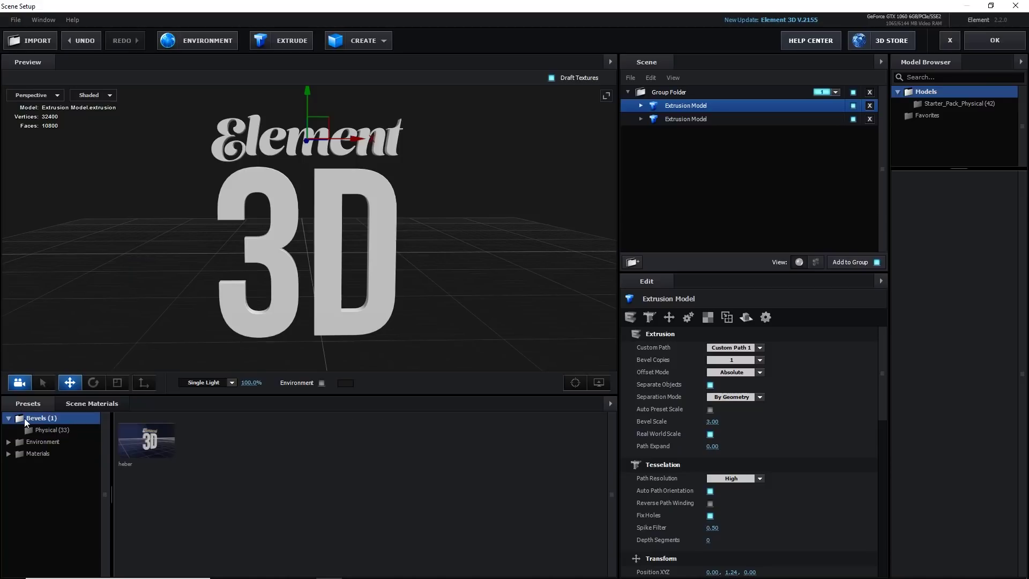
left_click(46, 430)
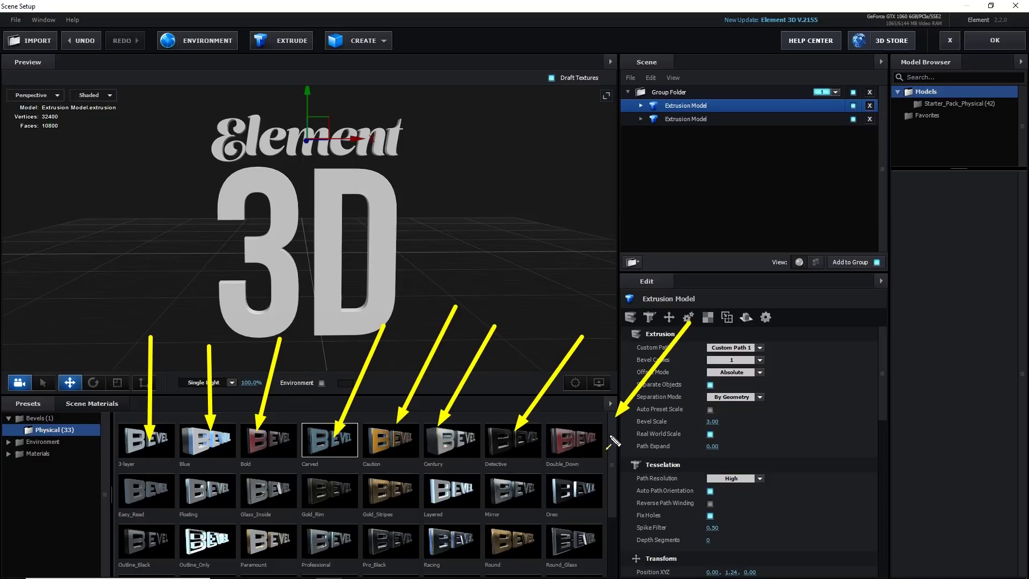
Step: Apply the Racing bevel preset to the Element extrusion model and view the text at an angle
mouse_move(613, 428)
left_mouse_down()
mouse_move(606, 494)
mouse_move(612, 410)
left_mouse_up()
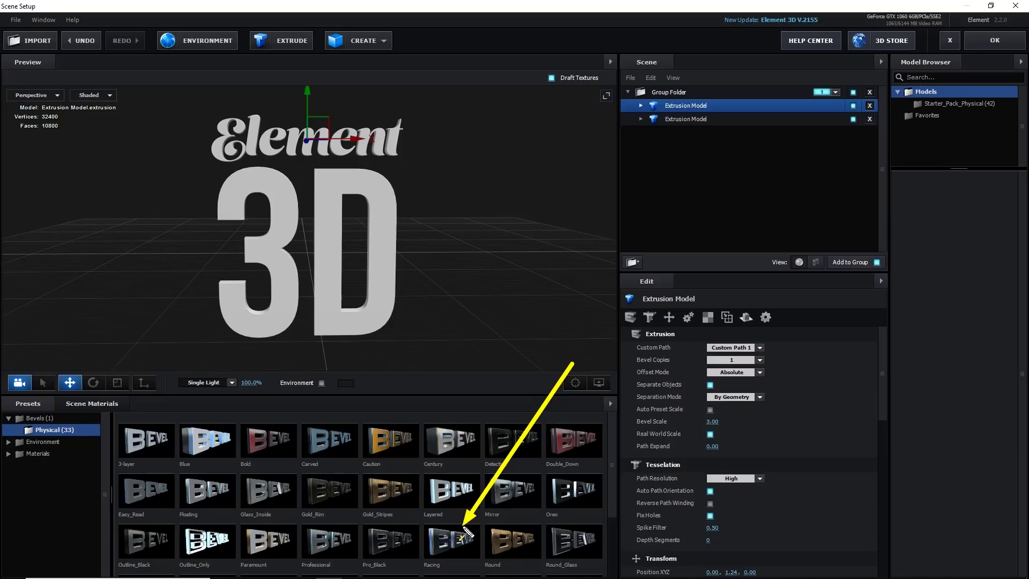
left_click_drag(460, 542, 464, 428)
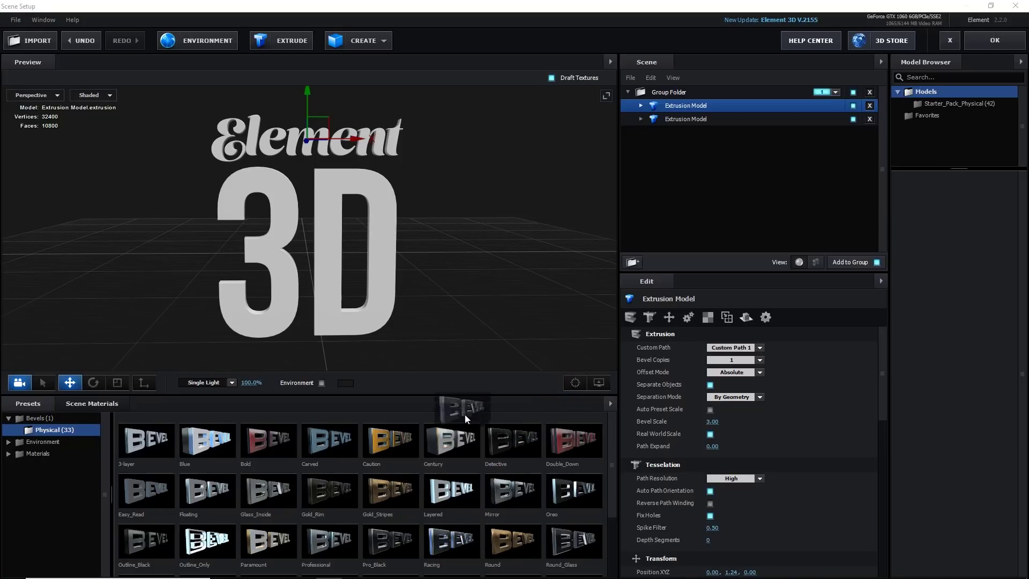
left_click_drag(486, 303, 718, 107)
left_click_drag(433, 223, 486, 236)
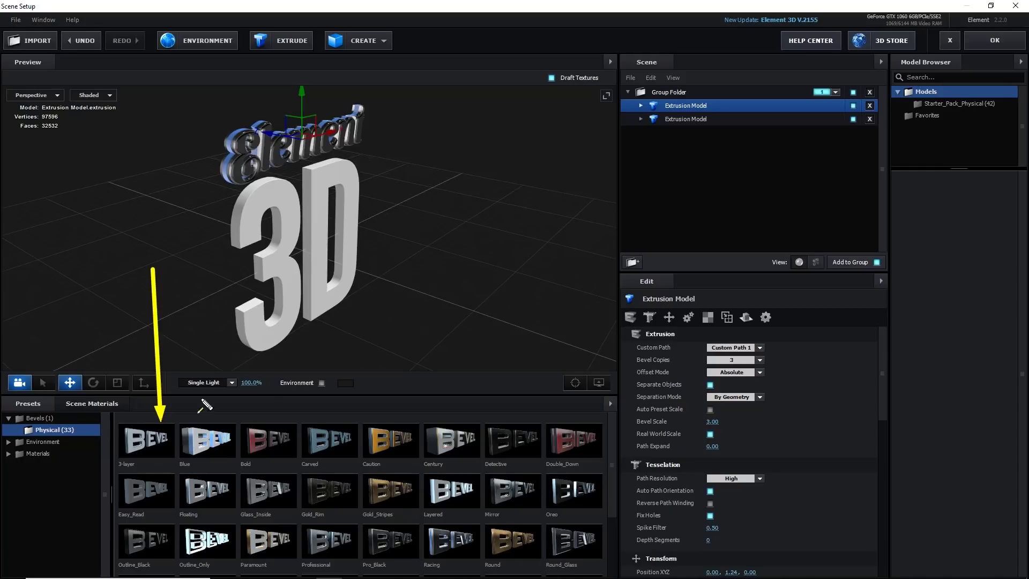
Step: Apply the Blue bevel preset to the 3D extrusion model and view the text at an angle
left_click_drag(481, 305, 684, 125)
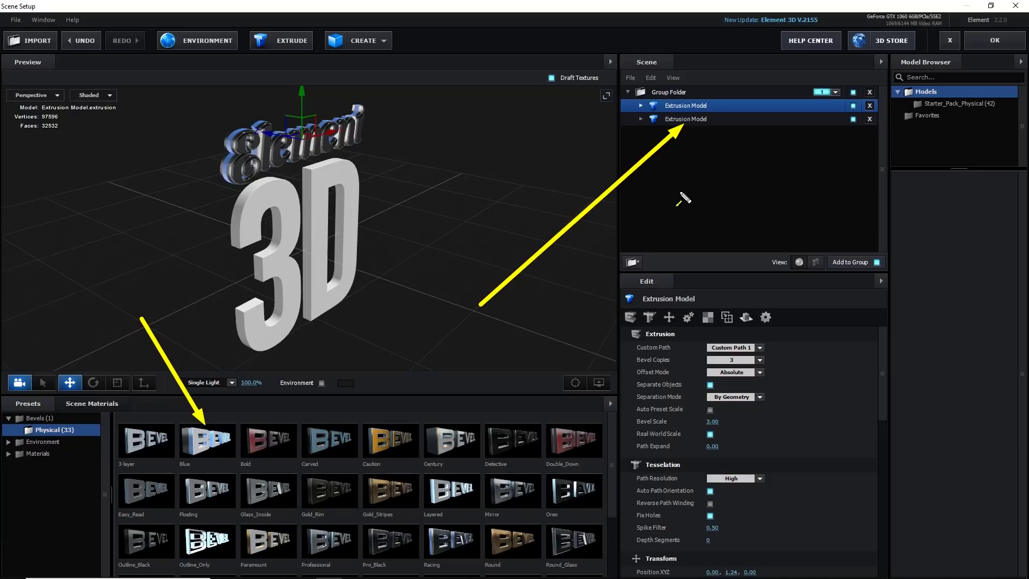
key("Escape")
mouse_move(212, 436)
left_mouse_down()
mouse_move(493, 160)
mouse_move(604, 127)
mouse_move(690, 120)
left_mouse_up()
left_click_drag(563, 244, 396, 218)
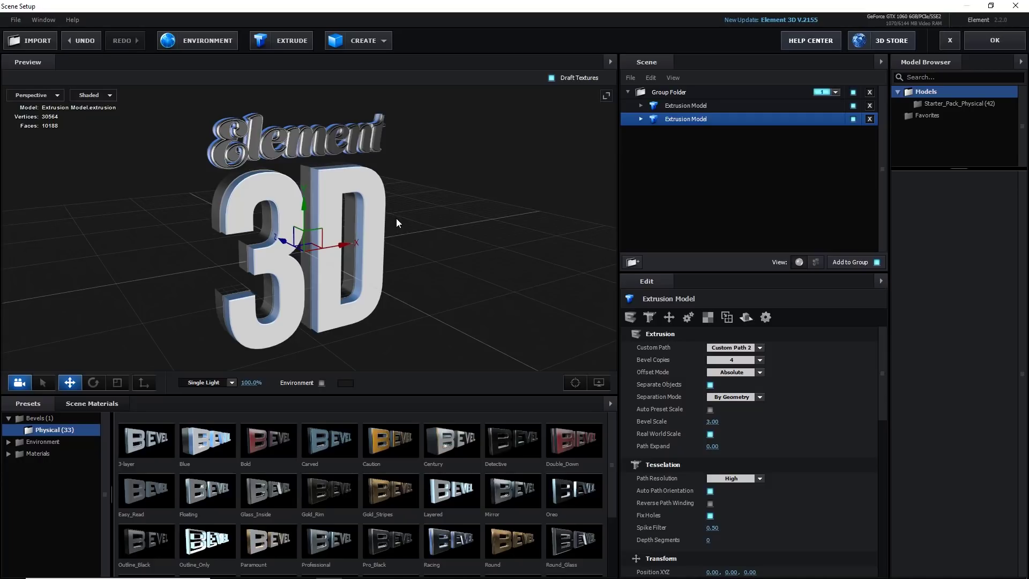
Step: Expand the Element extrusion model's materials and show the Basic Settings of its Shiny material
left_click(678, 105)
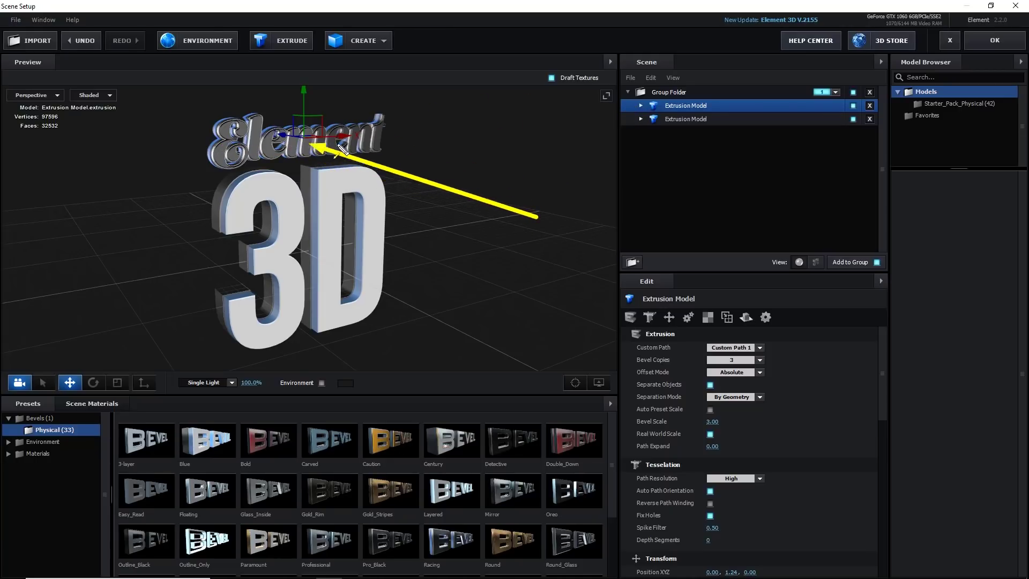
left_click(641, 106)
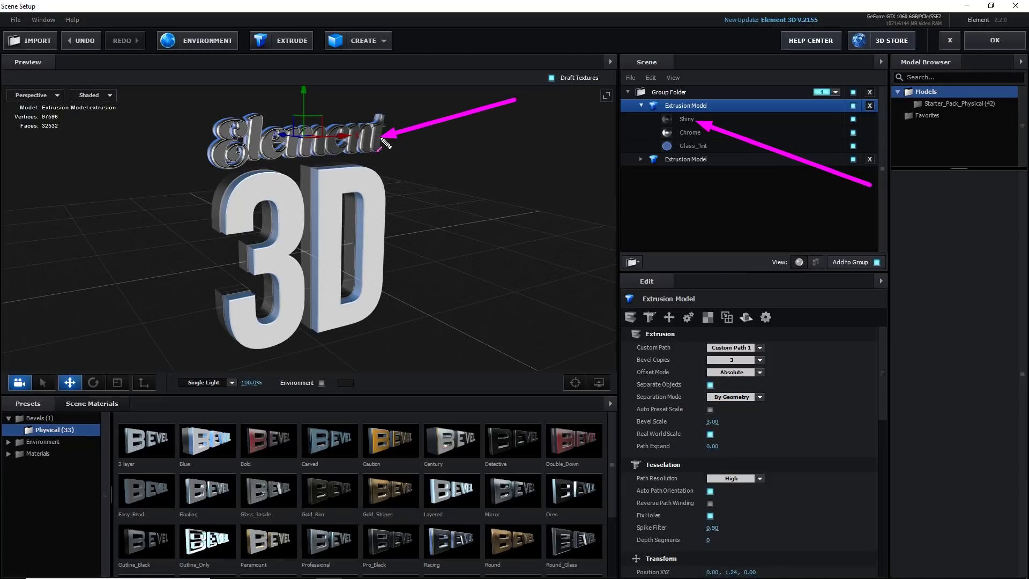
left_click(700, 119)
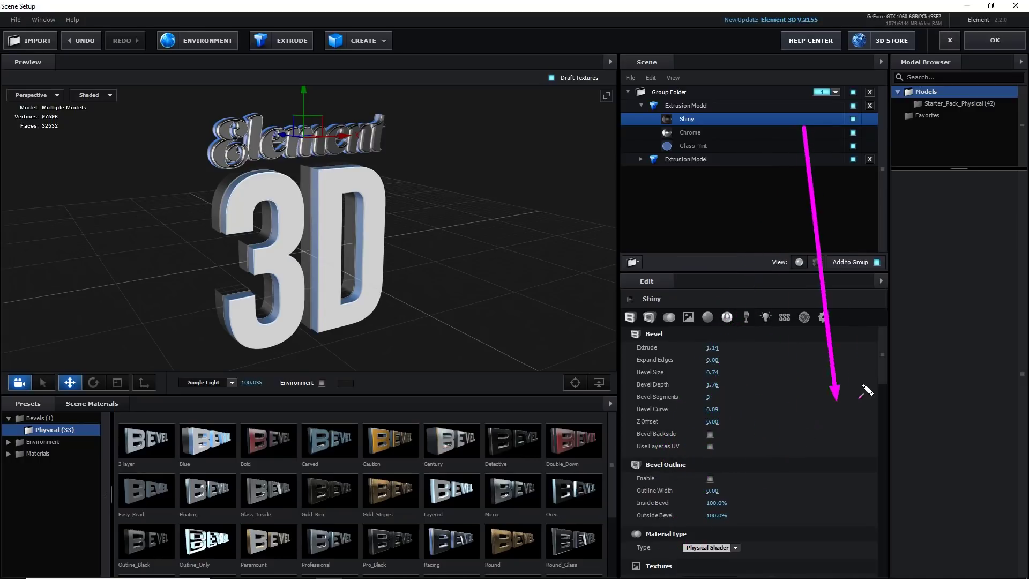
left_click_drag(881, 342, 879, 417)
mouse_move(914, 272)
left_mouse_down()
mouse_move(651, 349)
mouse_move(697, 354)
left_mouse_up()
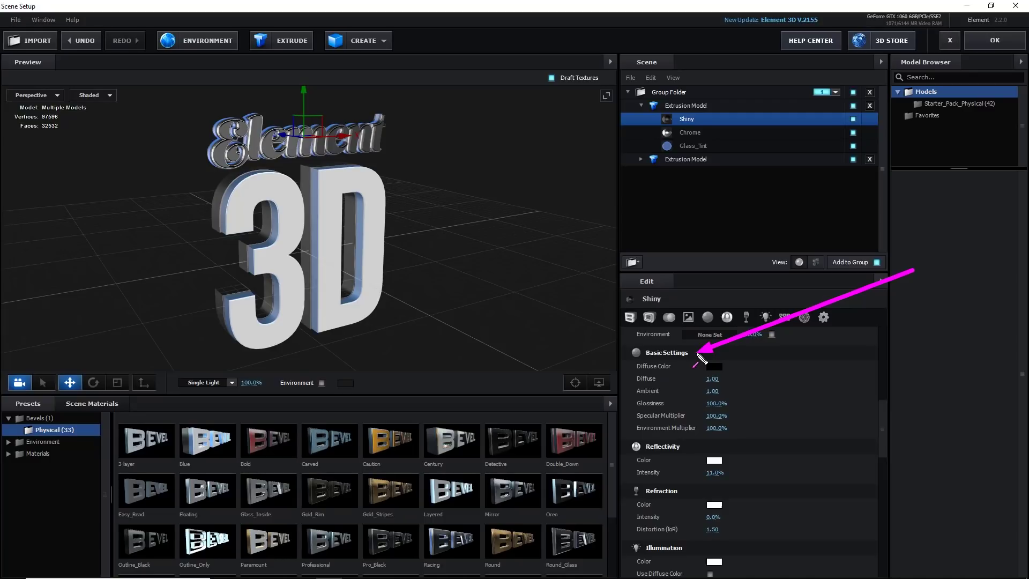
mouse_move(976, 281)
left_mouse_down()
mouse_move(648, 370)
mouse_move(722, 367)
left_mouse_up()
key("Escape")
Step: Try magenta E50BFF as the Shiny material's diffuse color without keeping it
left_click(715, 366)
left_click_drag(715, 300, 704, 253)
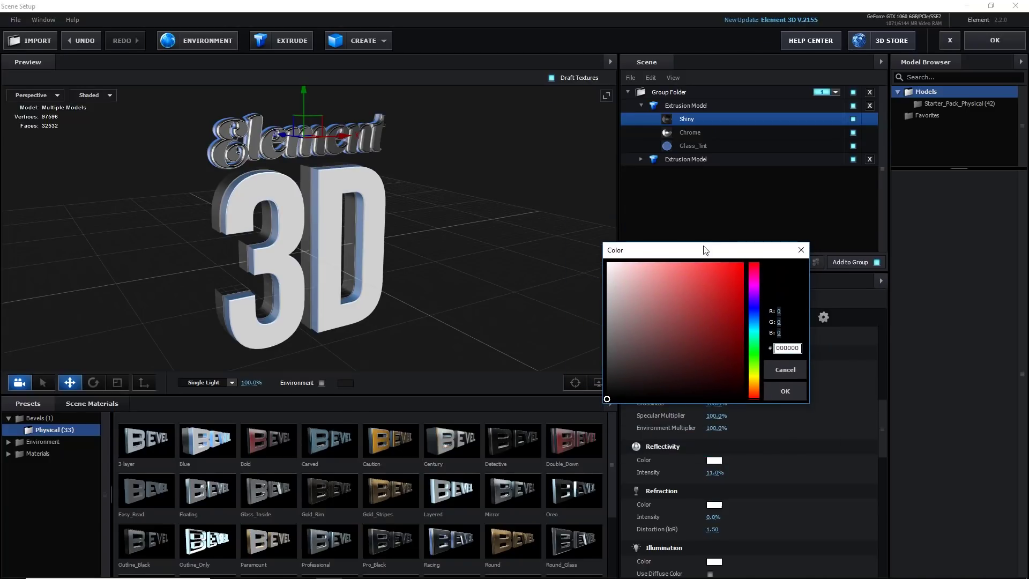
left_click_drag(715, 252, 706, 244)
mouse_move(708, 286)
left_mouse_down()
mouse_move(729, 250)
mouse_move(746, 268)
mouse_move(747, 428)
mouse_move(744, 259)
mouse_move(746, 279)
left_mouse_up()
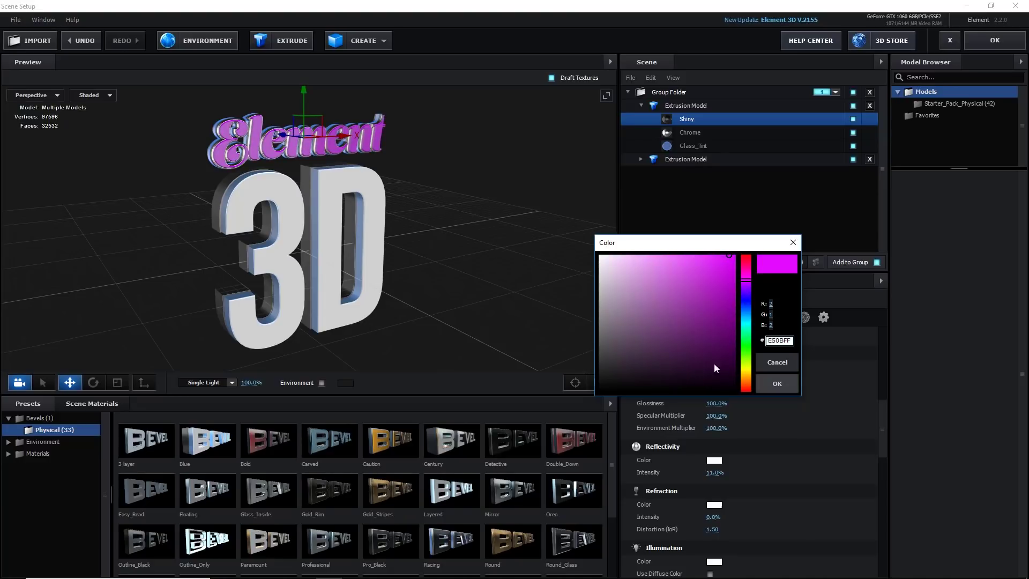
left_click(778, 367)
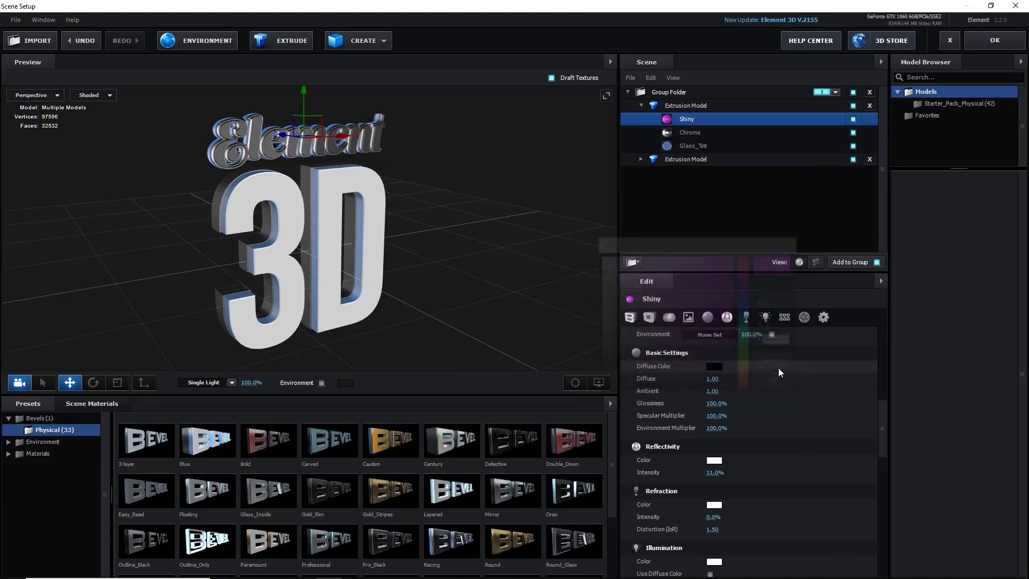
Step: Accept the Element scene setup and hide the flat 3D and Element text layers in the composition
mouse_move(445, 233)
left_mouse_down()
mouse_move(412, 221)
mouse_move(440, 233)
left_mouse_up()
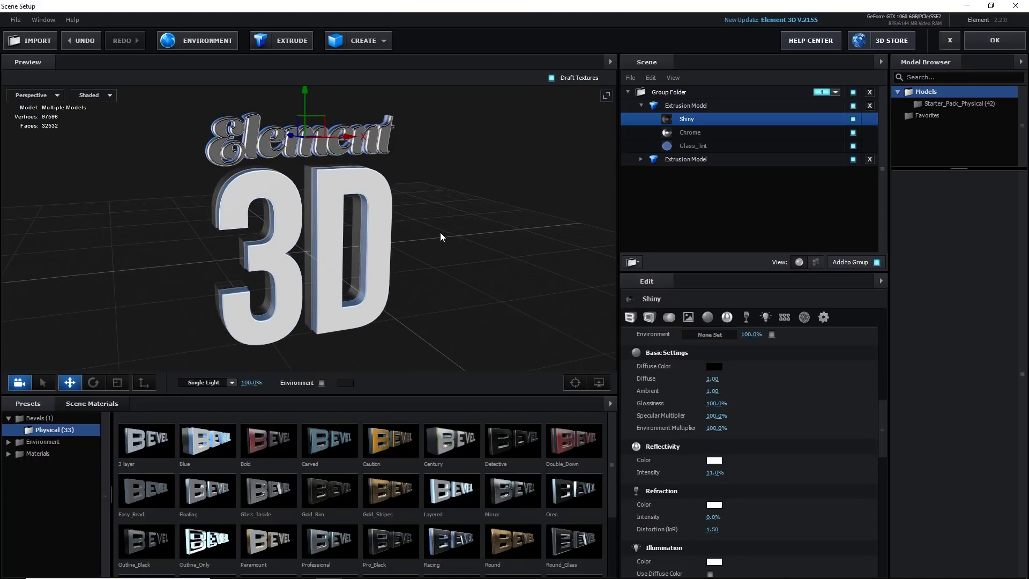
mouse_move(445, 220)
left_mouse_down()
mouse_move(439, 213)
mouse_move(454, 222)
left_mouse_up()
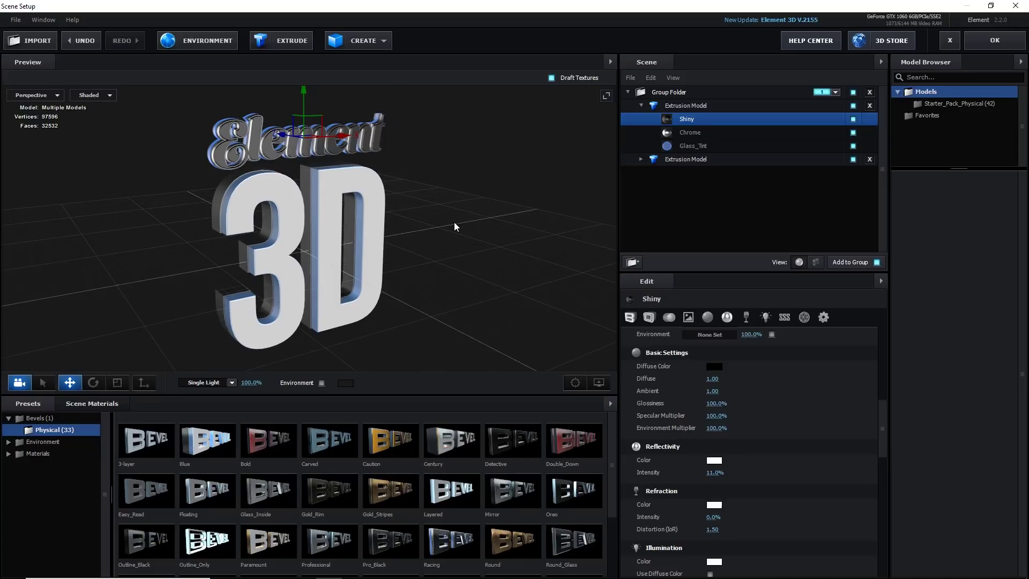
left_click_drag(475, 214, 443, 214)
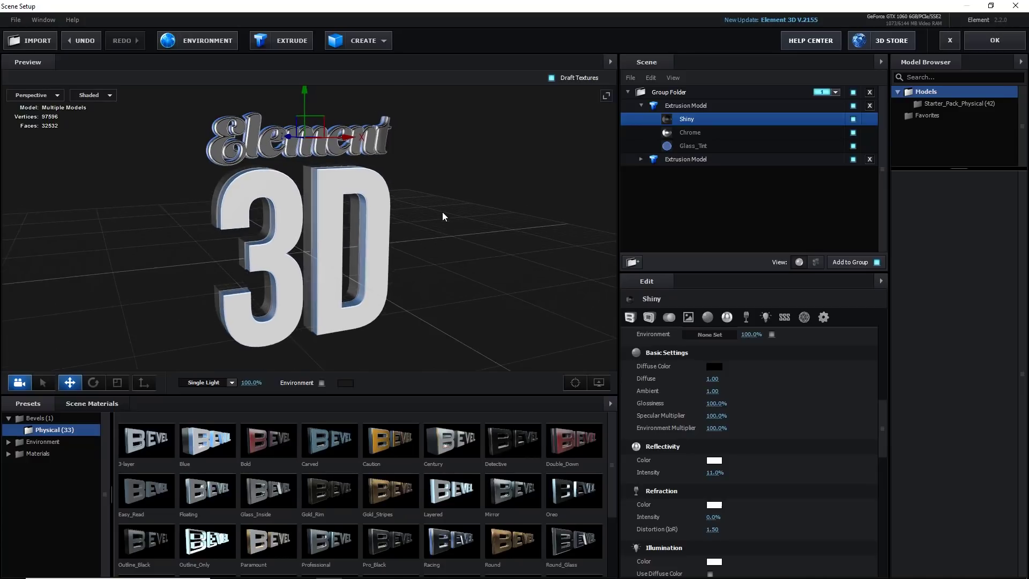
left_click_drag(933, 225, 992, 45)
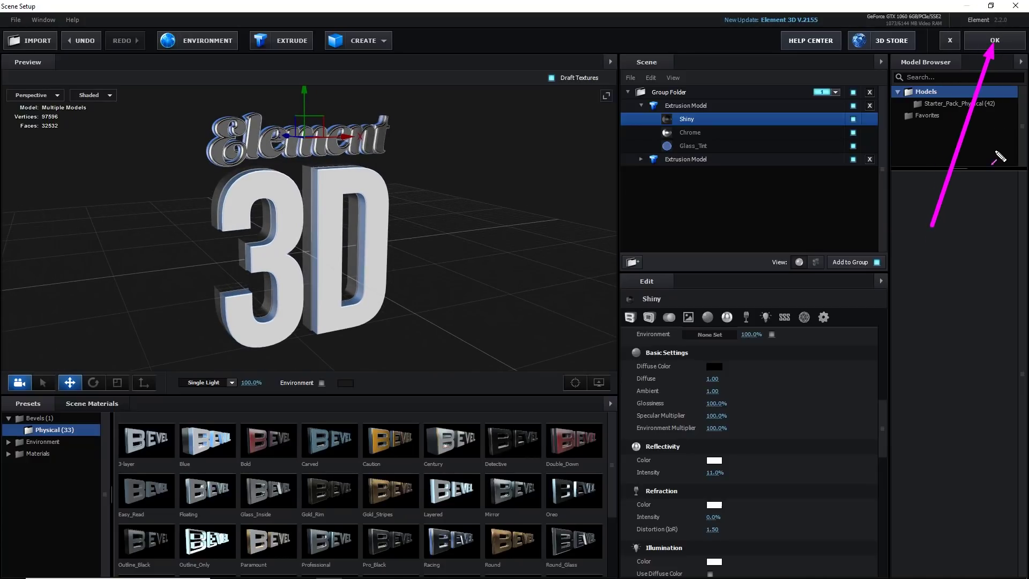
left_click(982, 43)
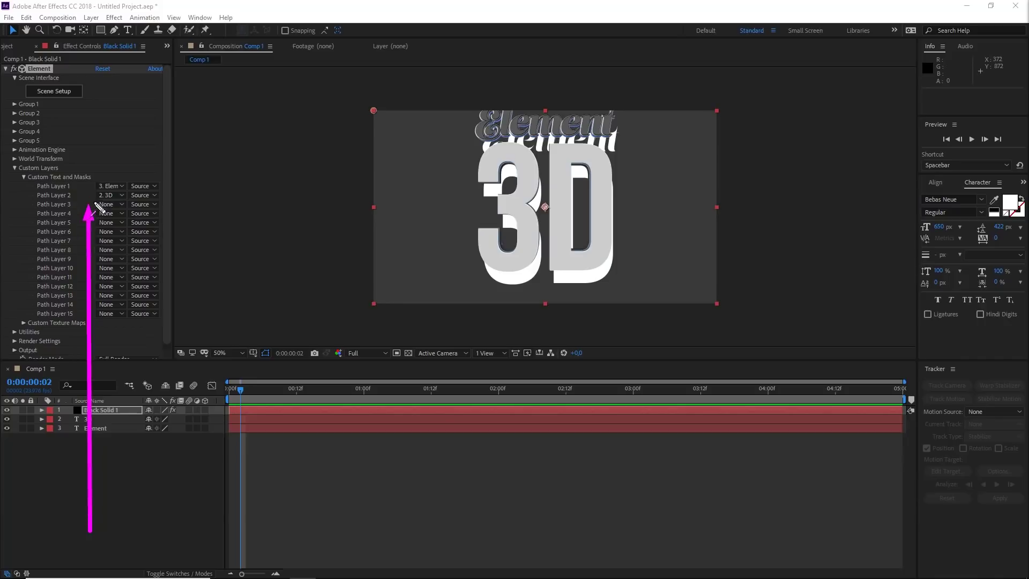
mouse_move(96, 202)
left_mouse_down()
mouse_move(55, 389)
mouse_move(7, 428)
left_mouse_up()
key("Escape")
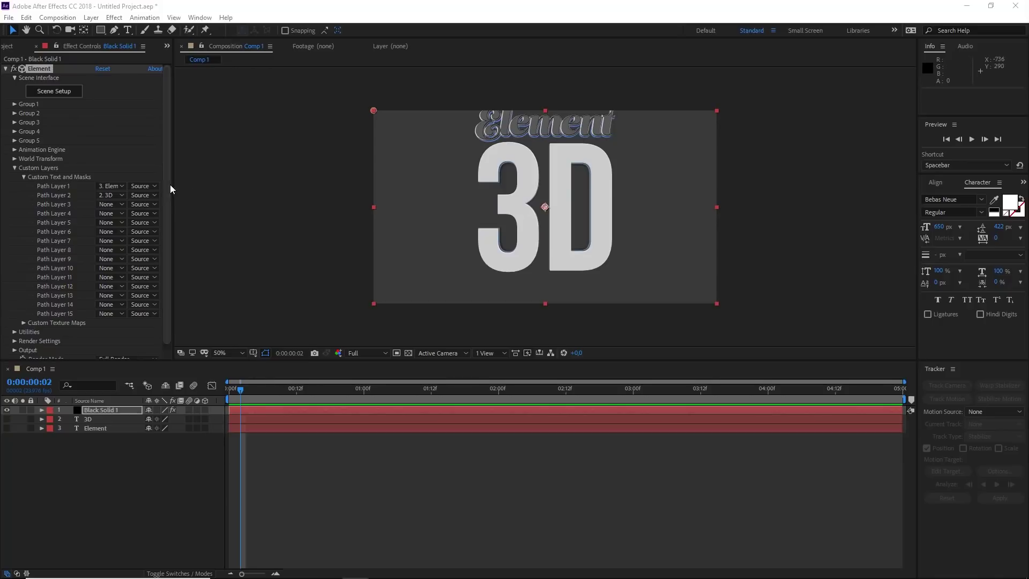
Step: Create a new two-node camera layer with the 15mm preset
left_click(91, 18)
mouse_move(107, 33)
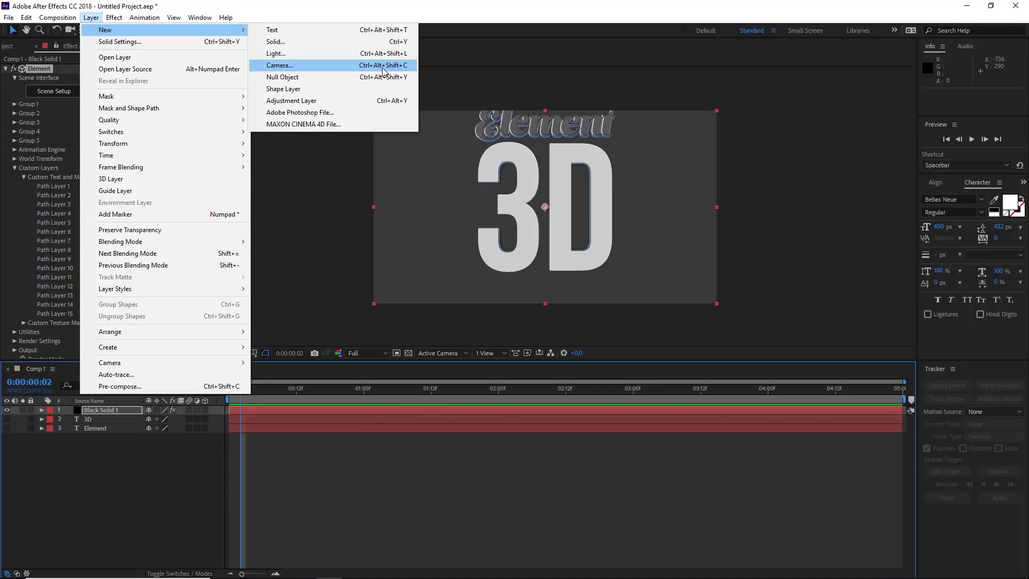
left_click(383, 68)
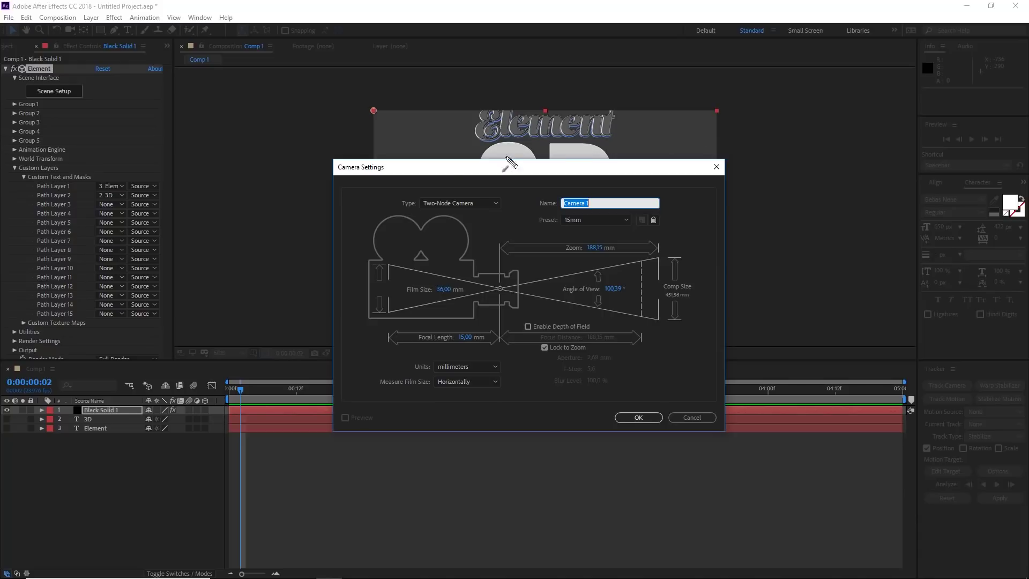
left_click(584, 220)
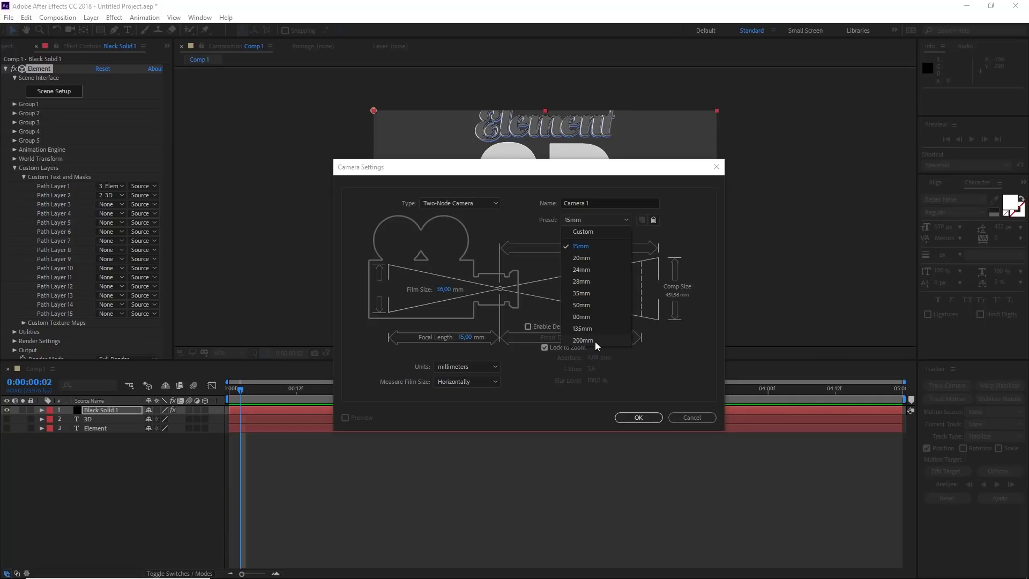
left_click(587, 249)
left_click(638, 417)
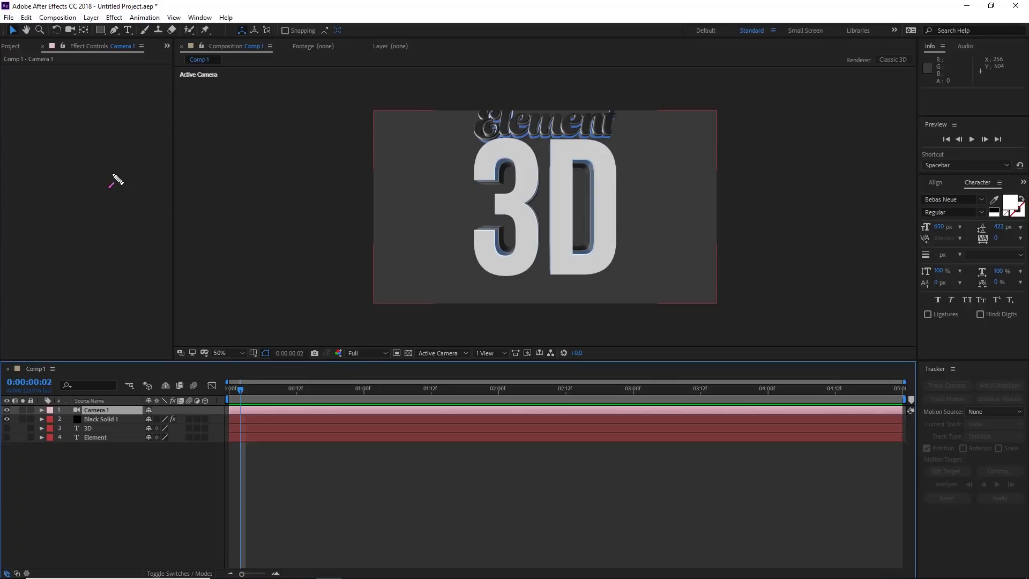
Step: Orbit and dolly Camera 1 with the Unified Camera Tool to about 434, 296, -622 so the whole title fits in frame
left_click_drag(60, 262, 70, 39)
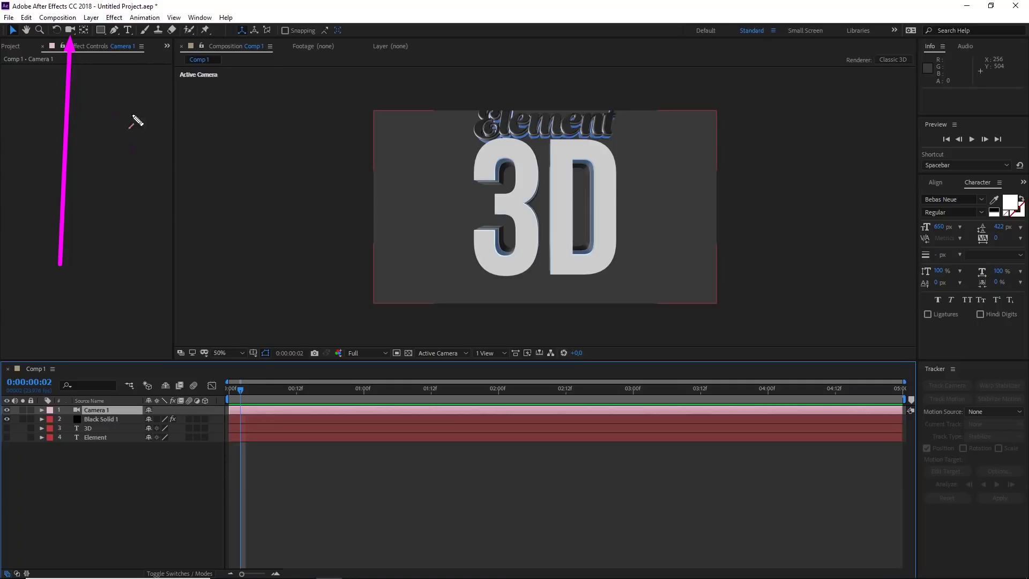
left_click(70, 29)
left_click(72, 31)
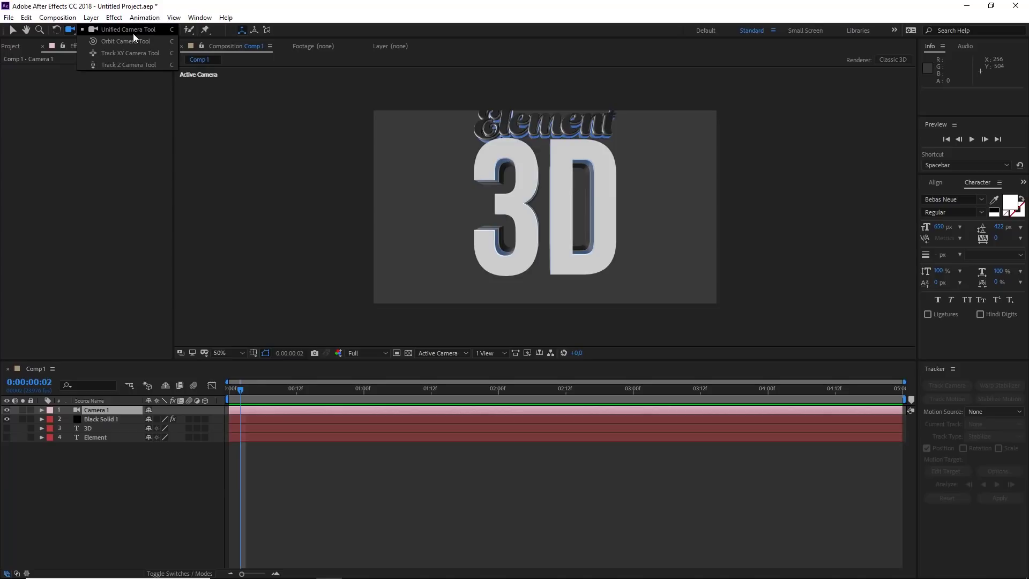
left_click(133, 33)
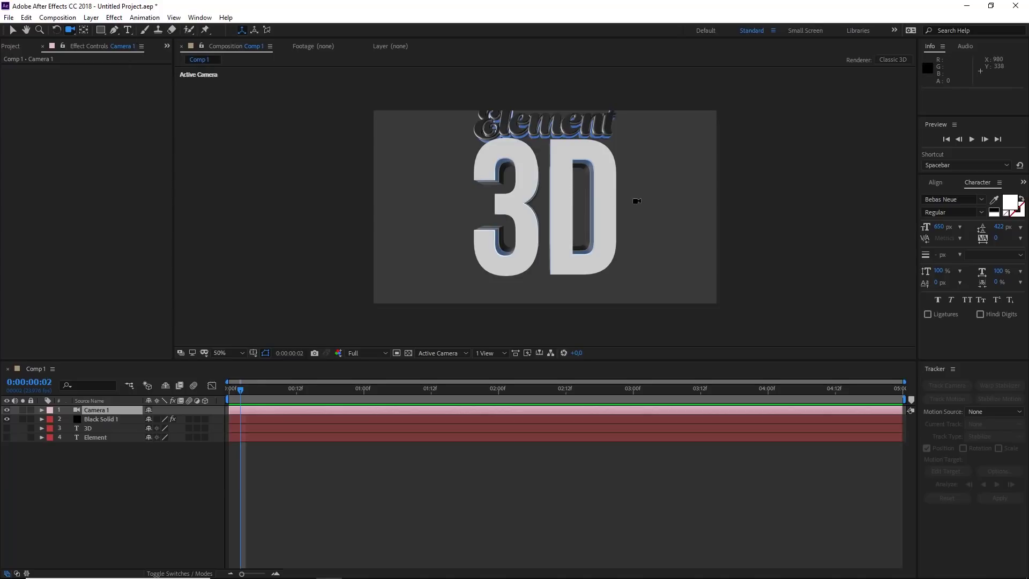
left_click_drag(552, 196, 589, 195)
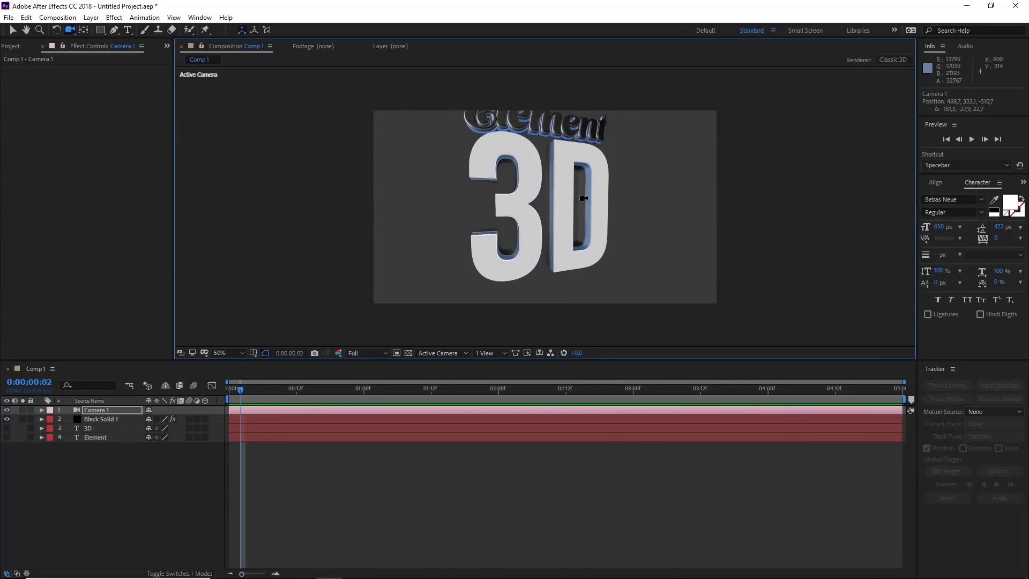
left_click_drag(549, 203, 548, 327)
left_click_drag(549, 261, 554, 209)
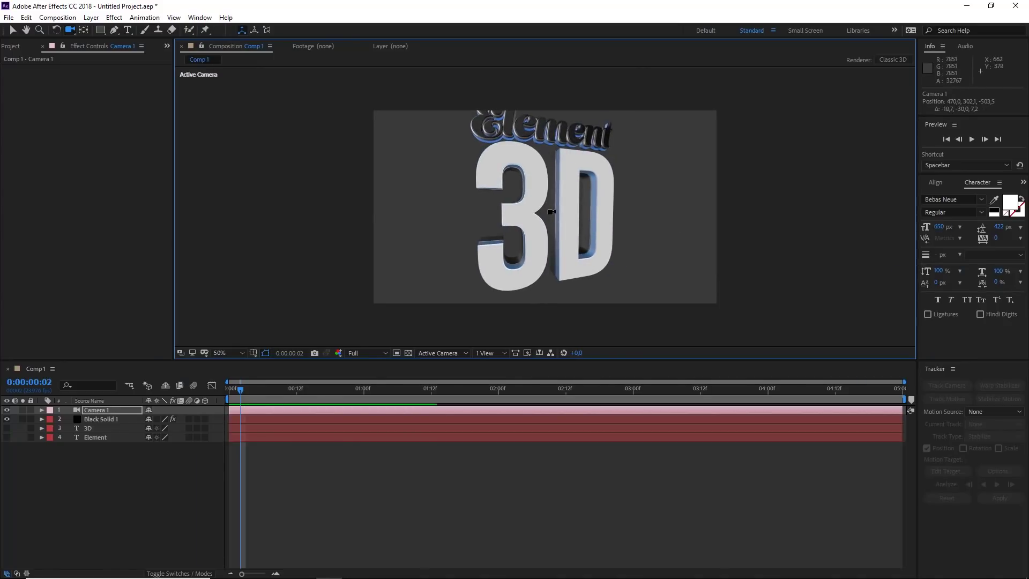
left_click_drag(551, 214, 538, 214)
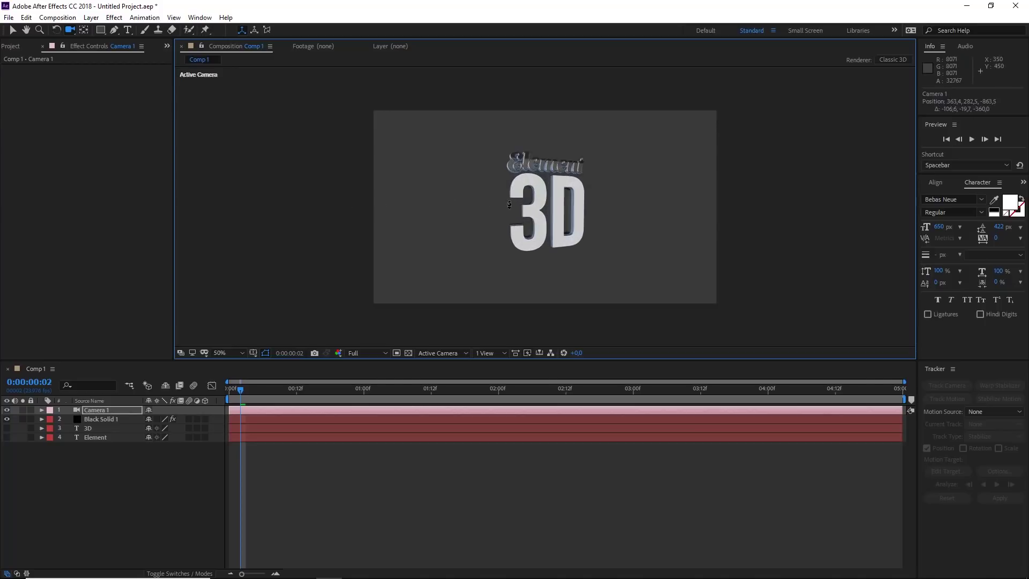
left_click_drag(566, 205, 639, 207)
left_click_drag(771, 215, 544, 228)
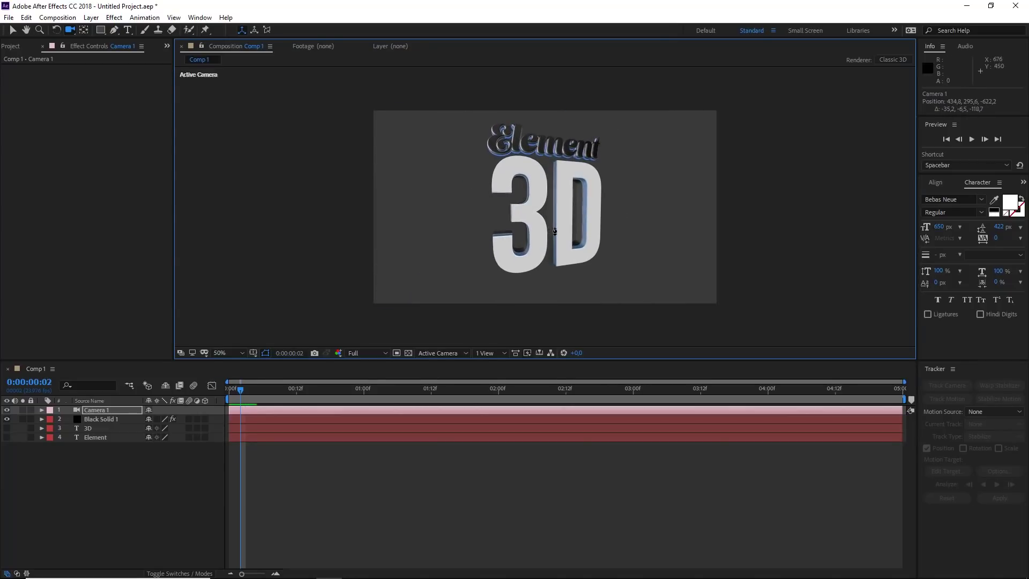
Step: Fit the composition to the viewer and orbit and dolly Camera 1 around the title to about 193, 185, -727
left_click(238, 353)
left_click(239, 375)
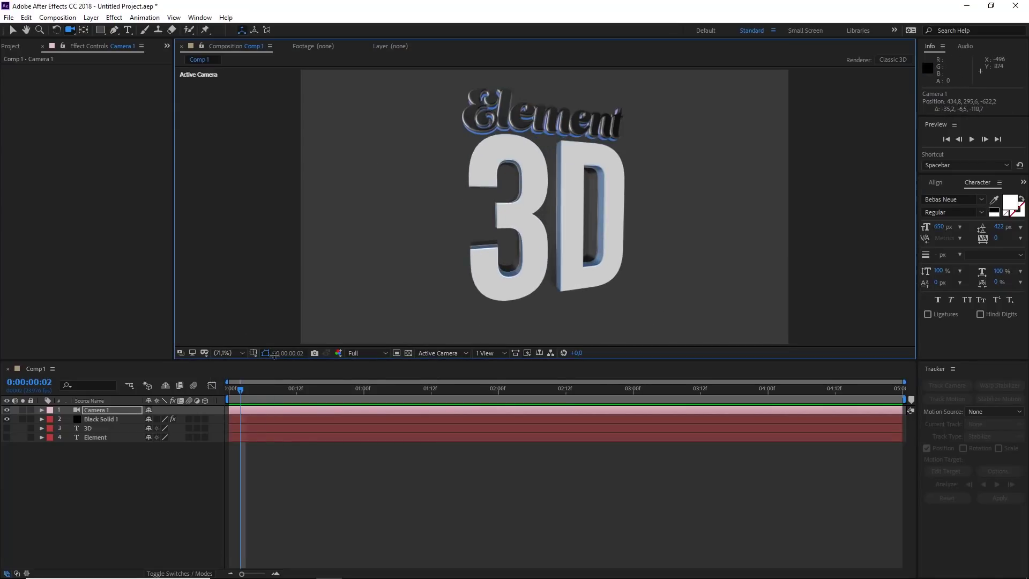
left_click_drag(507, 219, 569, 201)
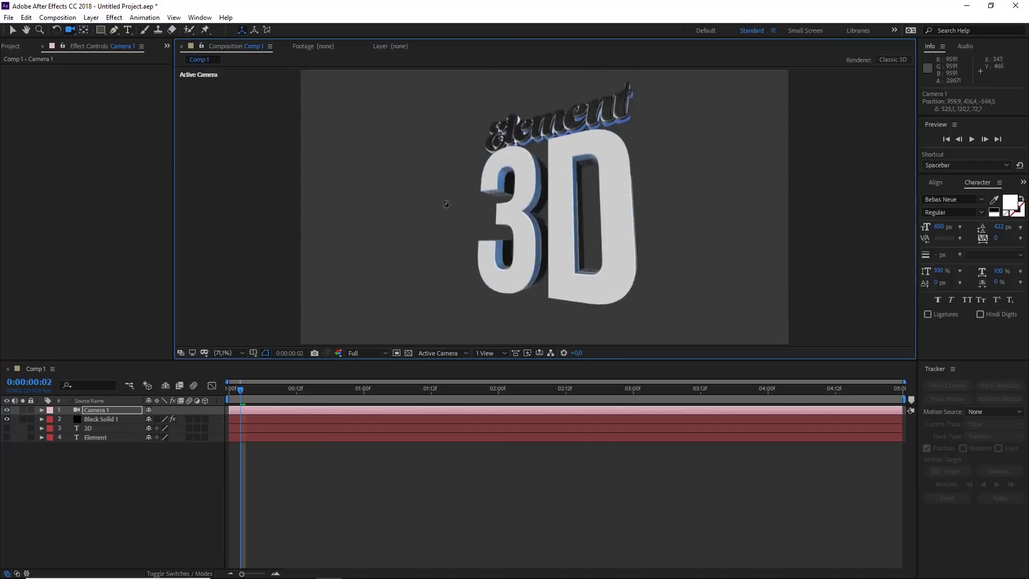
left_click_drag(446, 204, 641, 214)
mouse_move(520, 222)
left_mouse_down()
mouse_move(558, 209)
mouse_move(539, 223)
left_mouse_up()
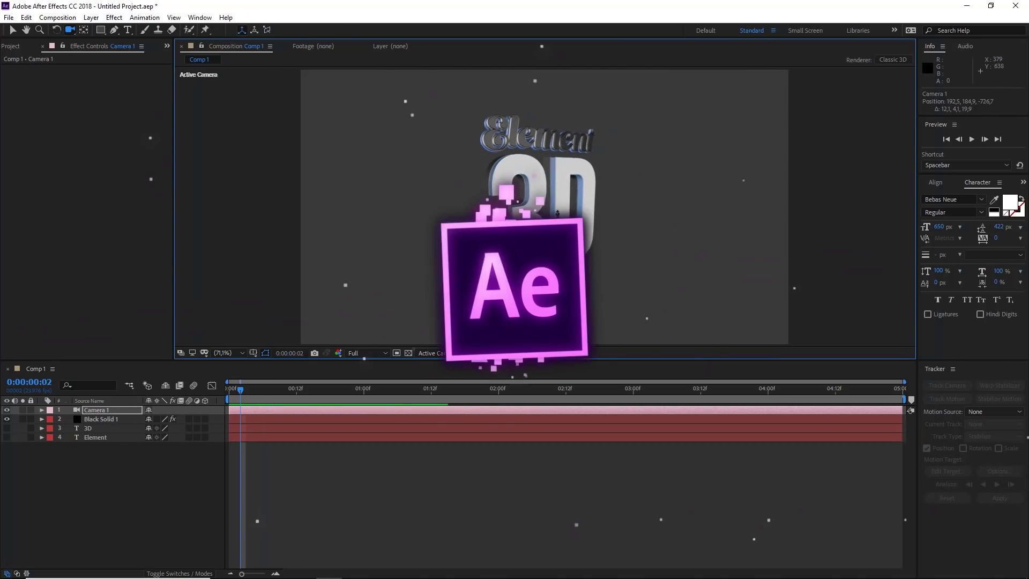